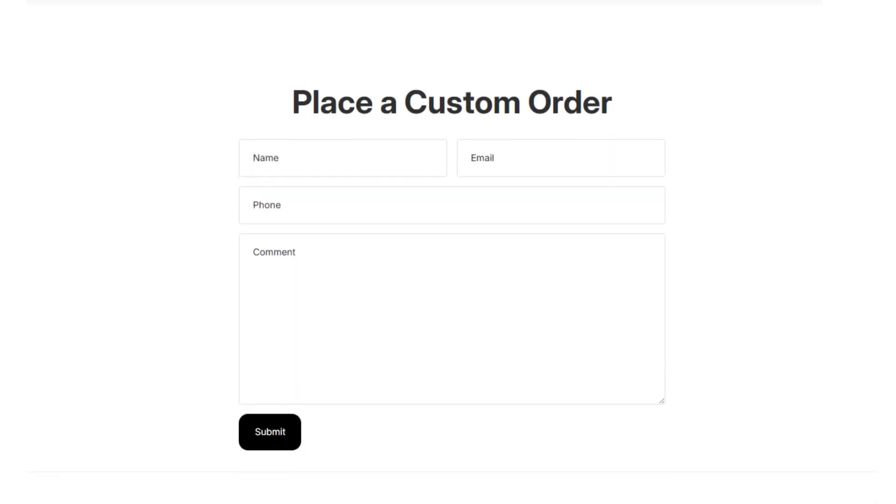
- Look through the example toy store's home page, from the hero banner to the best sellers, icon texts, reviews and custom order form
scroll(451, 252, up, 20)
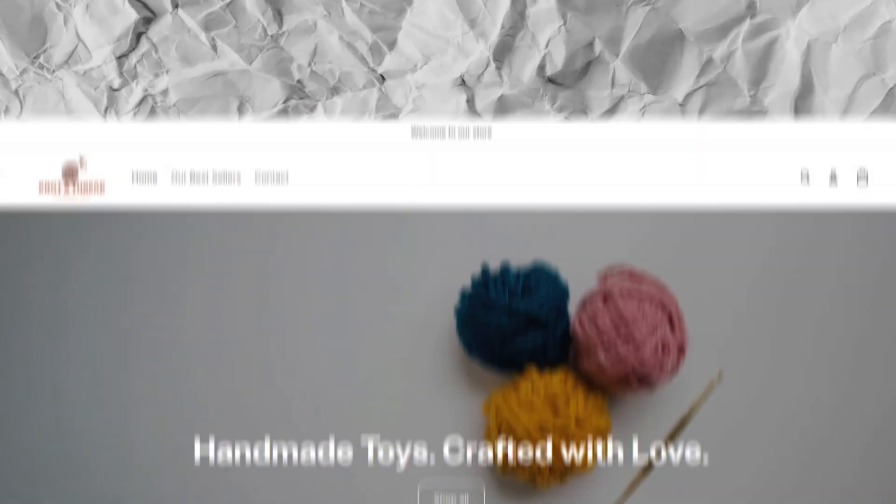
scroll(447, 252, down, 6)
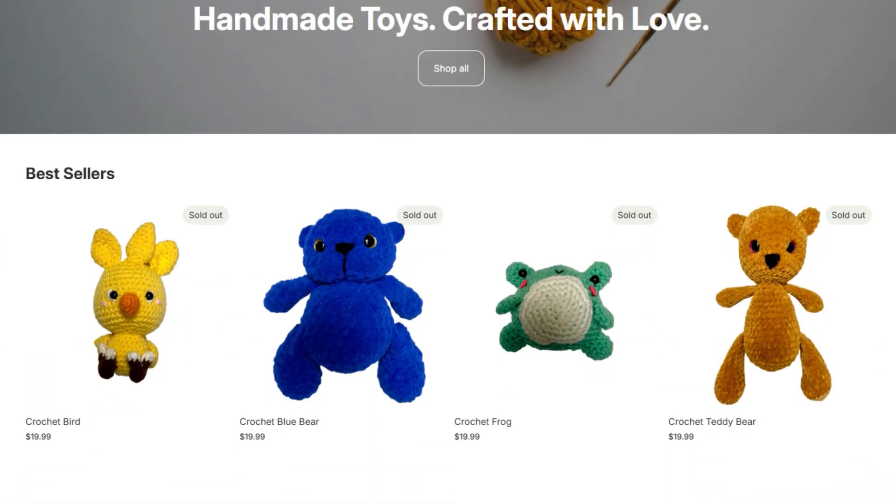
scroll(448, 252, down, 9)
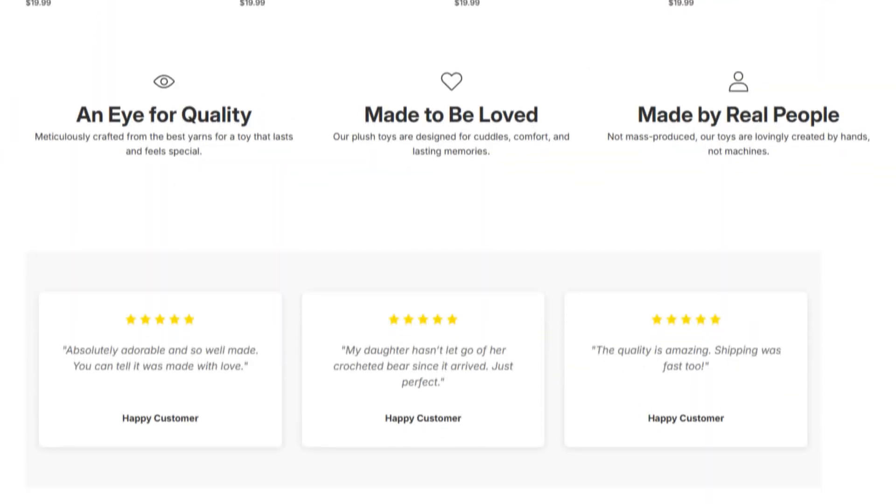
scroll(448, 252, down, 8)
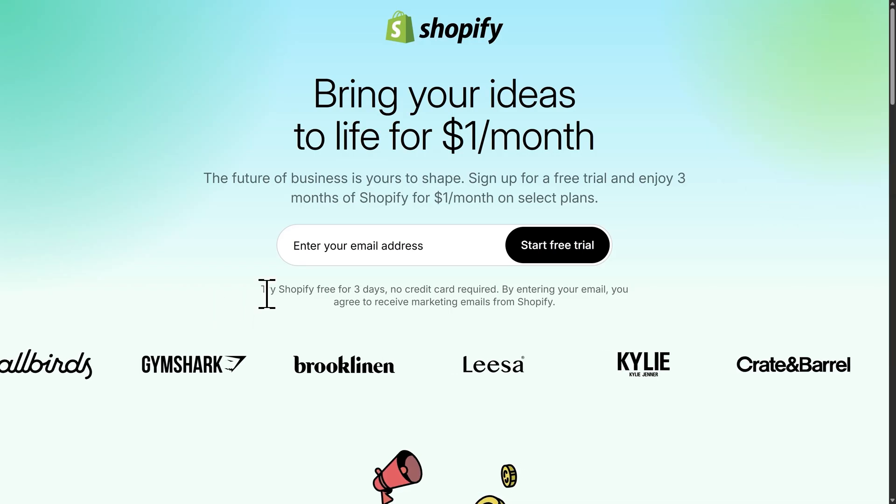
- Start a Shopify free trial with the account email address and create the account with a password
click(331, 253)
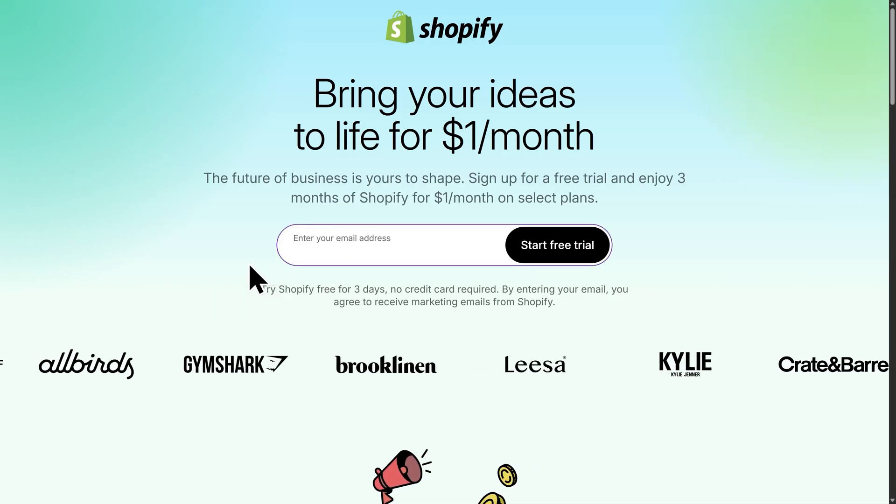
key(ctrl+v)
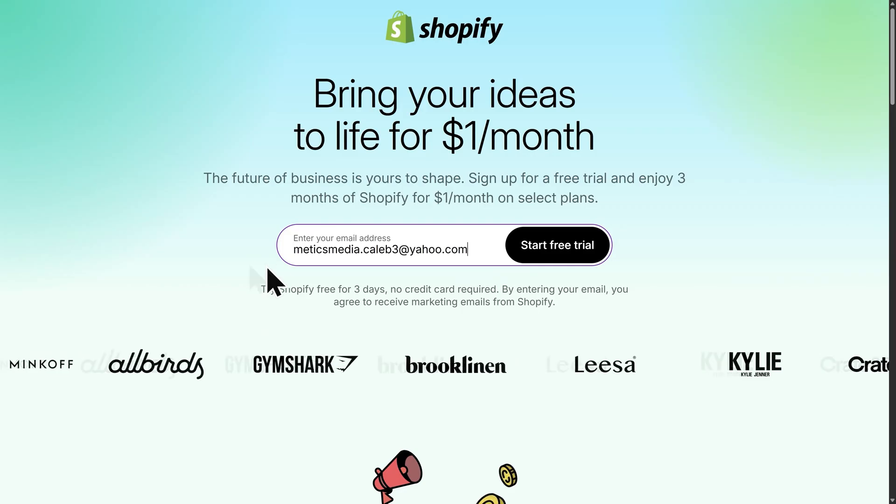
click(554, 257)
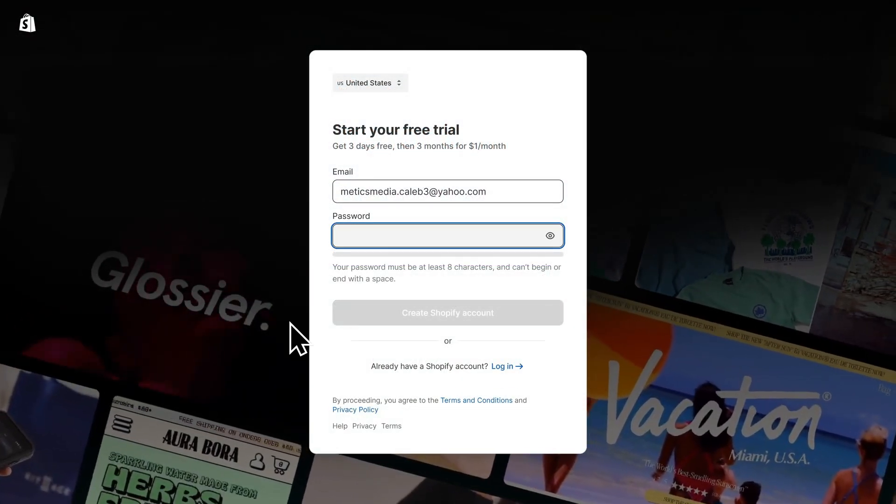
text(••••••••••)
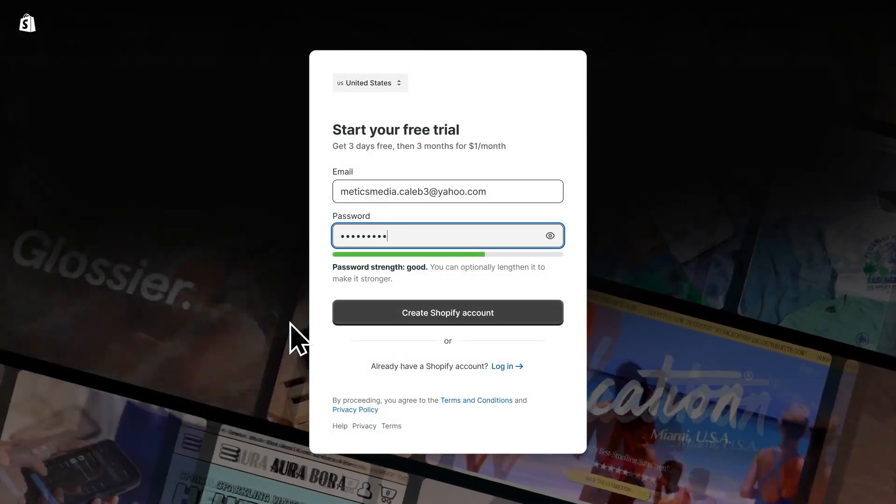
click(456, 319)
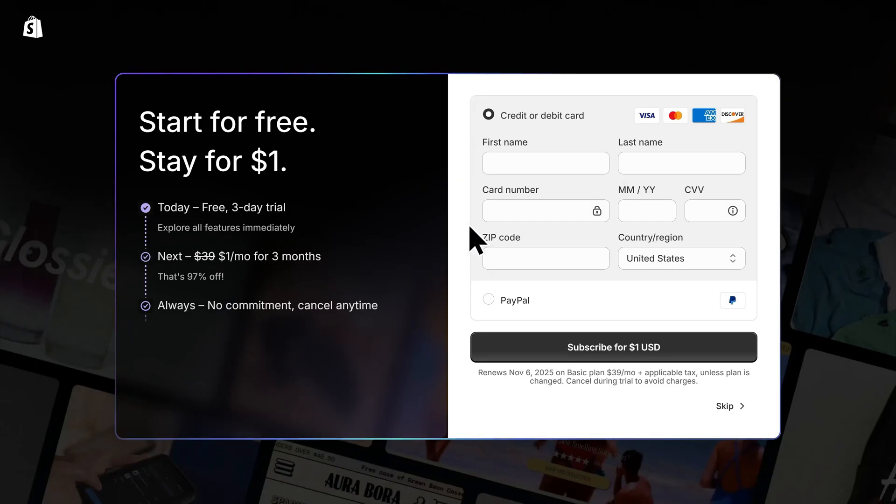
- Fill in the credit card payment details, subscribe for $1 USD and choose the Basic plan
click(521, 159)
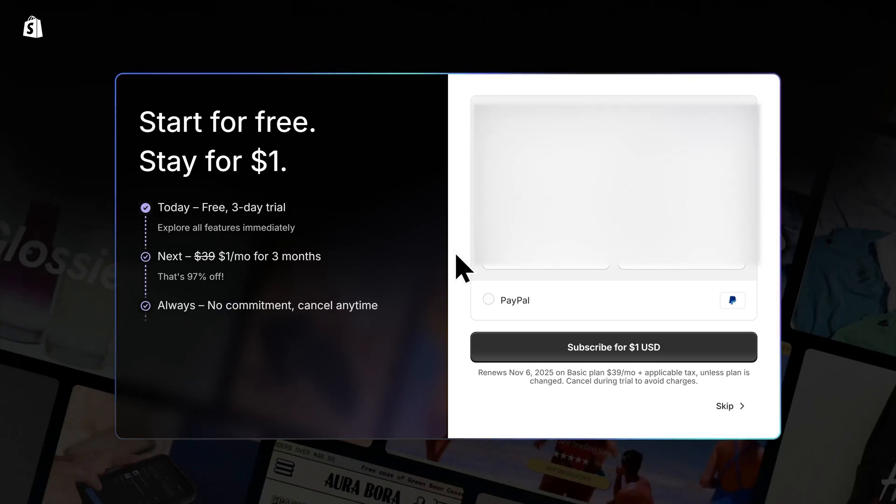
click(616, 358)
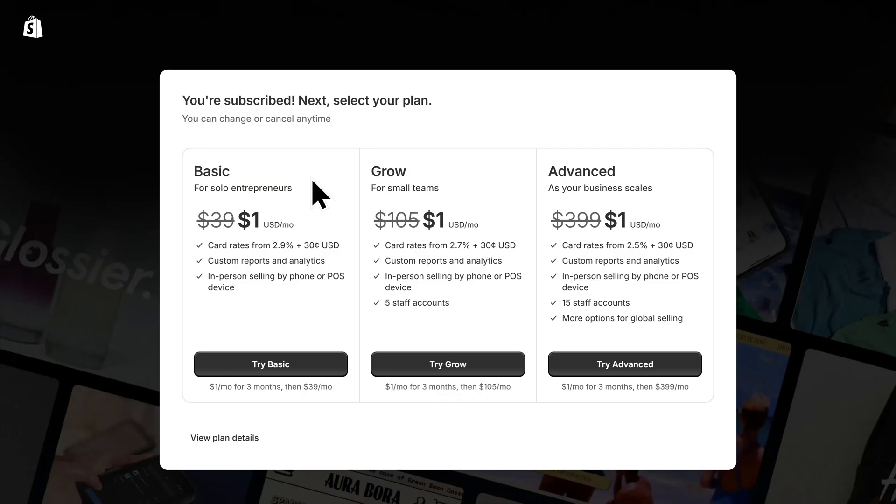
click(269, 373)
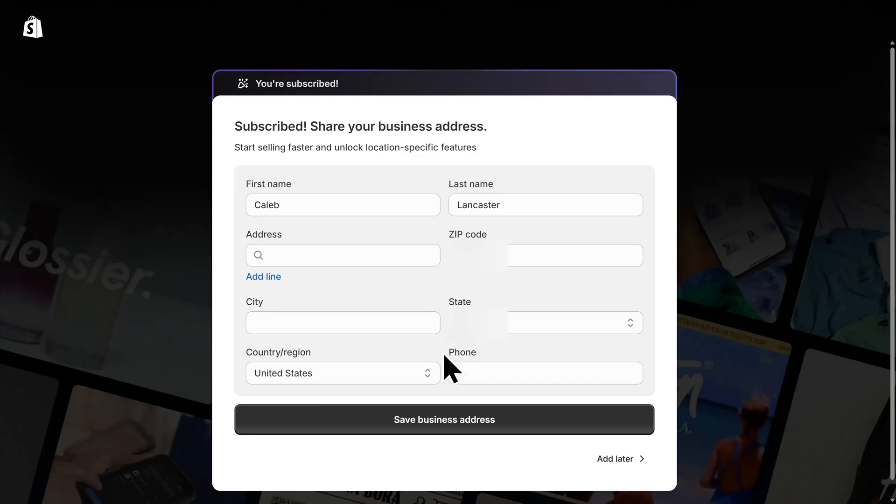
- Skip entering the business address and skip the customized store setup
click(625, 463)
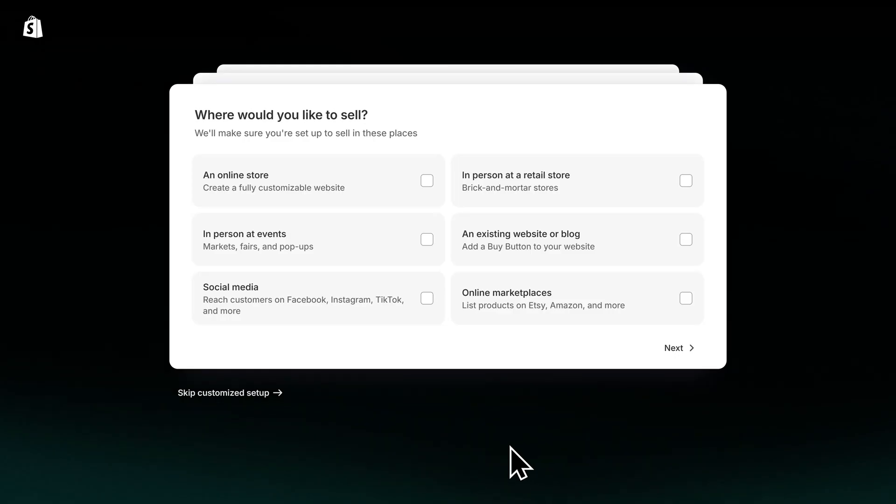
click(244, 395)
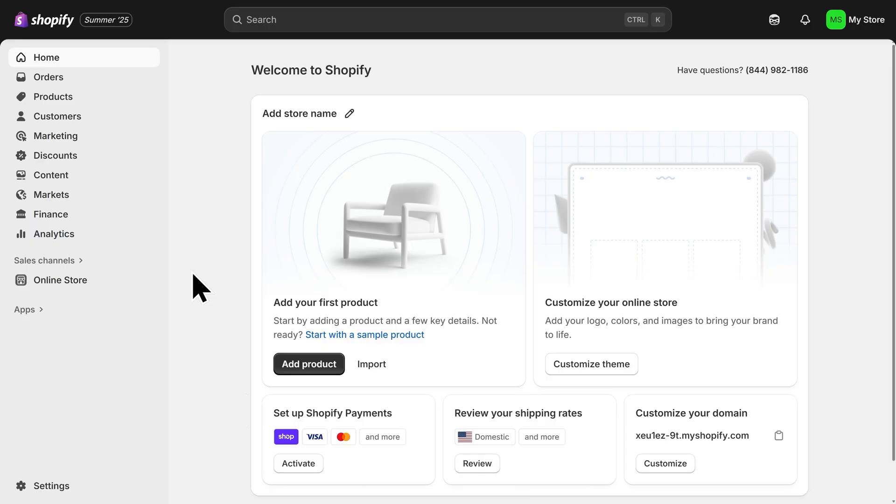
- Review the online store's available themes and open the current Horizon theme for customization
click(64, 285)
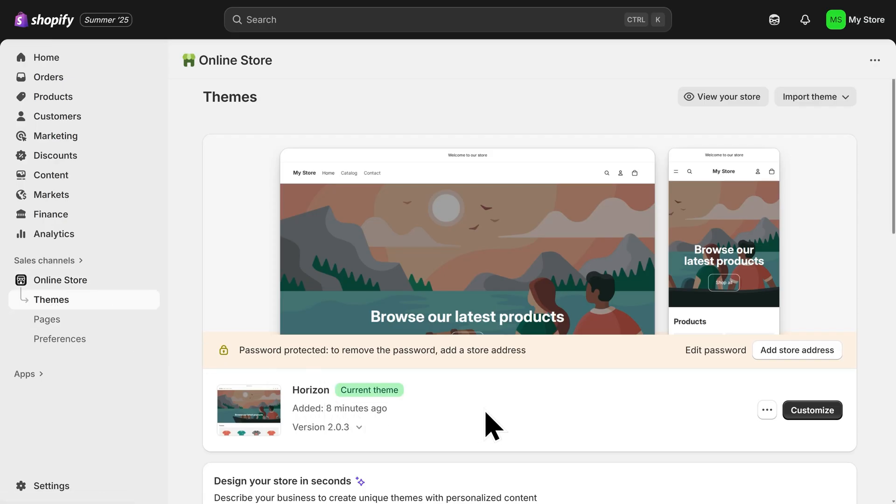
scroll(492, 426, down, 13)
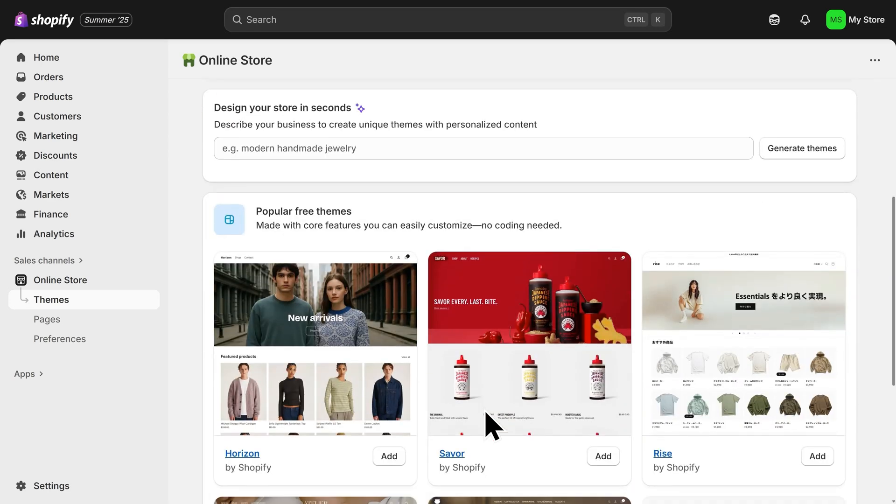
scroll(492, 425, down, 2)
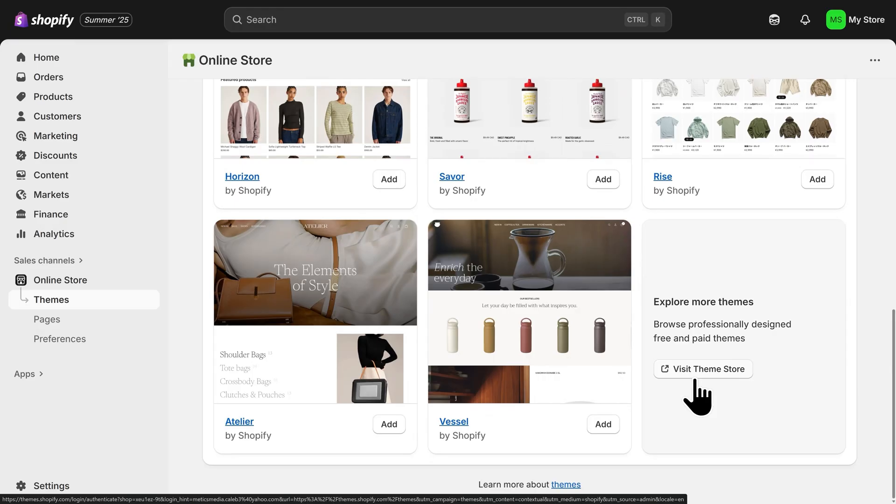
scroll(691, 387, up, 15)
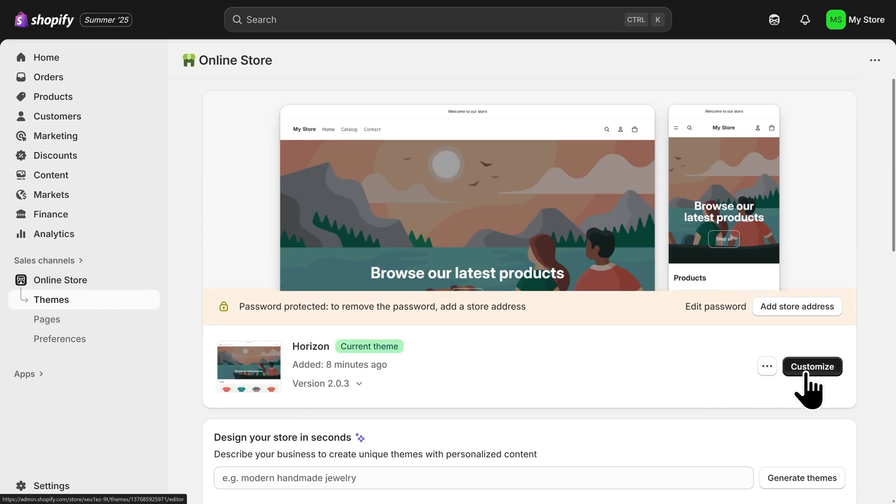
click(805, 373)
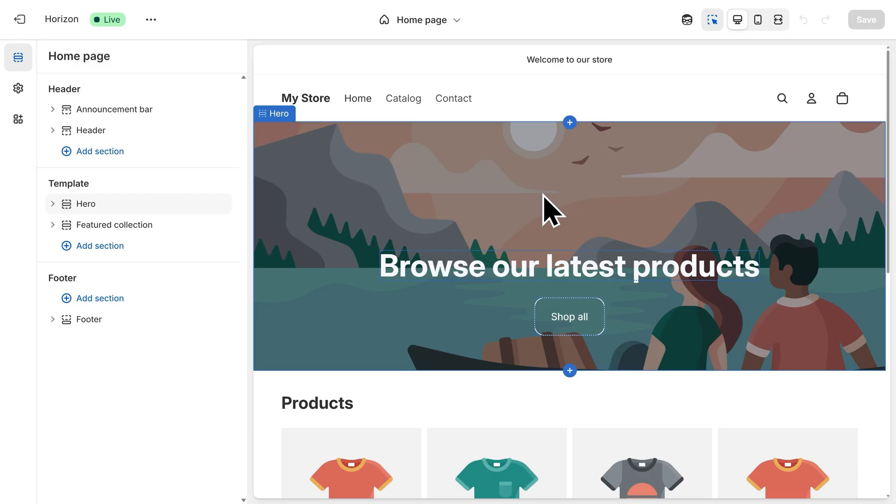
- Upload the yarn picture 1.jpg and set it as the home page hero section's first image
click(547, 211)
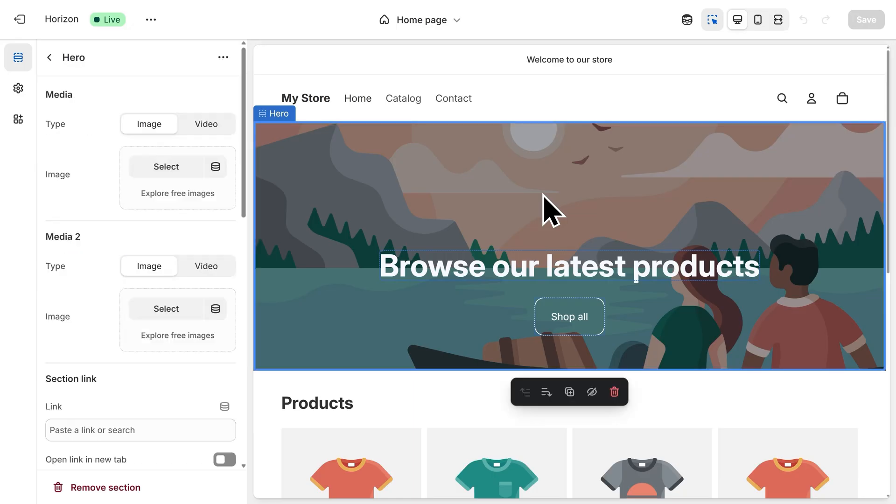
click(159, 177)
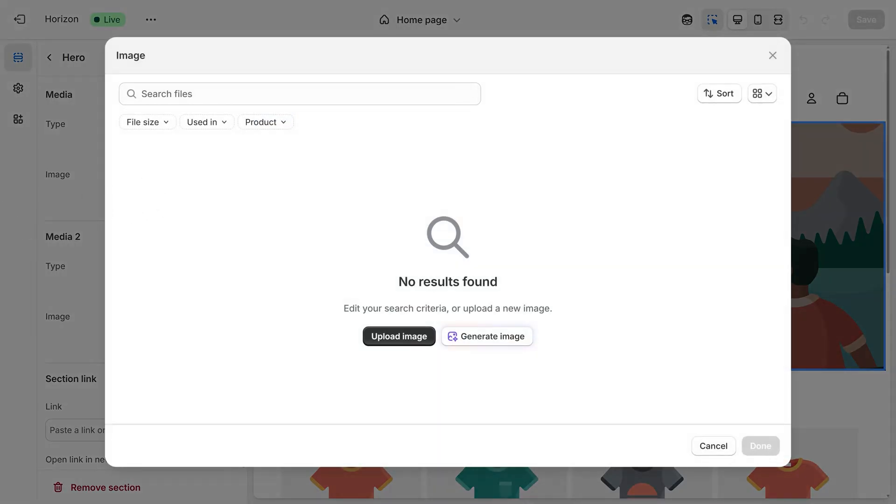
drag(100, 298, 270, 256)
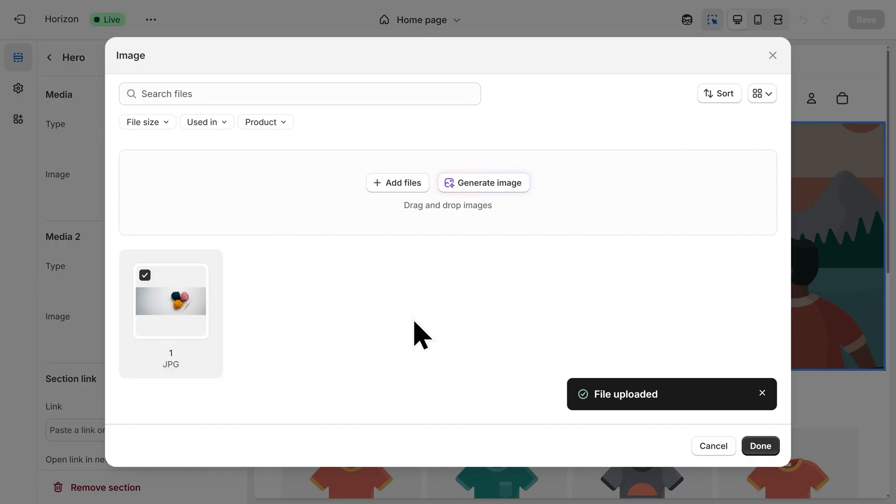
click(756, 447)
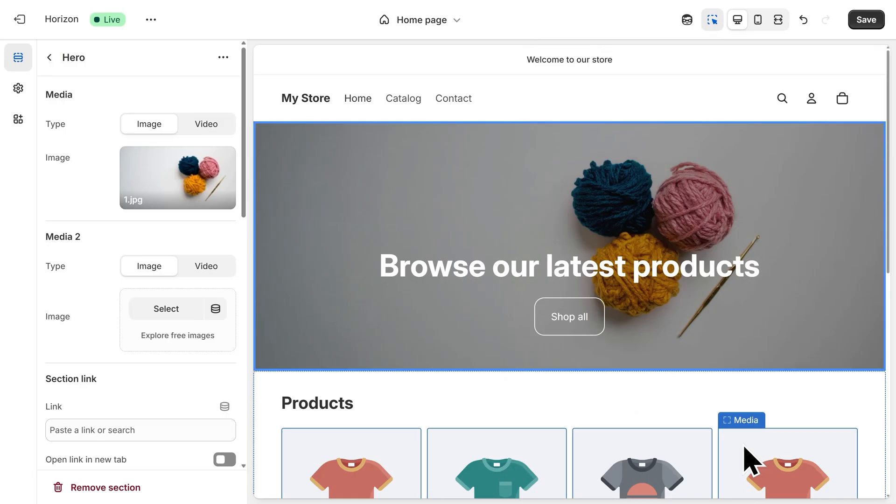
- Set the hero section's height to Small
click(659, 320)
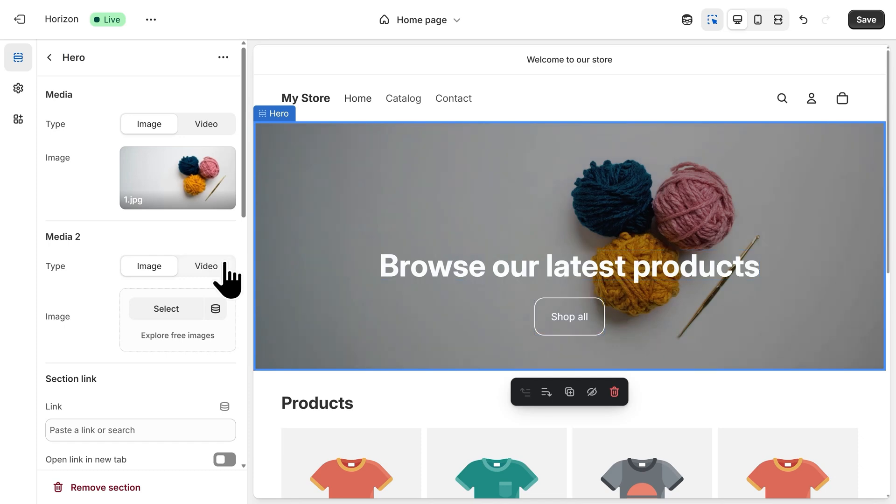
scroll(174, 246, down, 6)
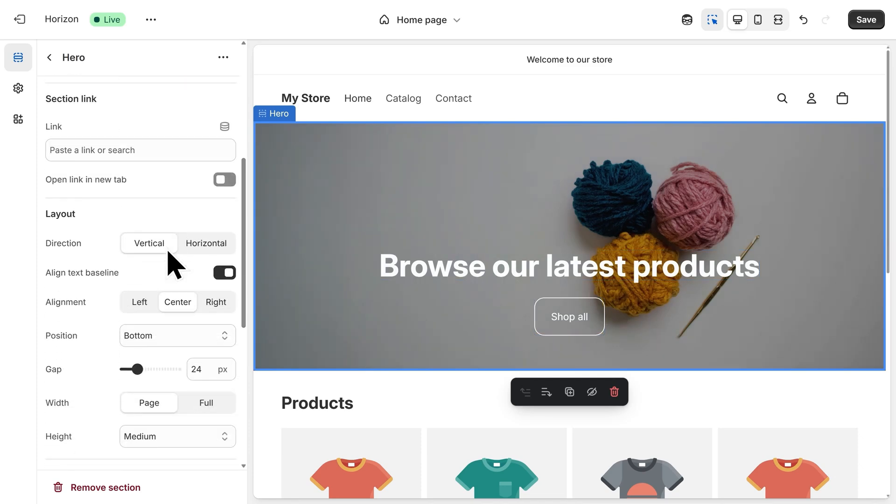
scroll(168, 270, down, 2)
scroll(161, 303, down, 2)
click(178, 295)
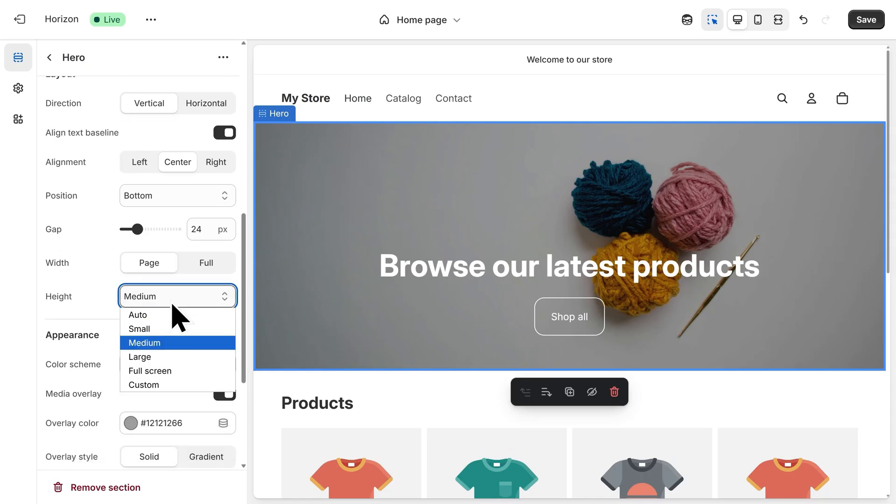
click(171, 326)
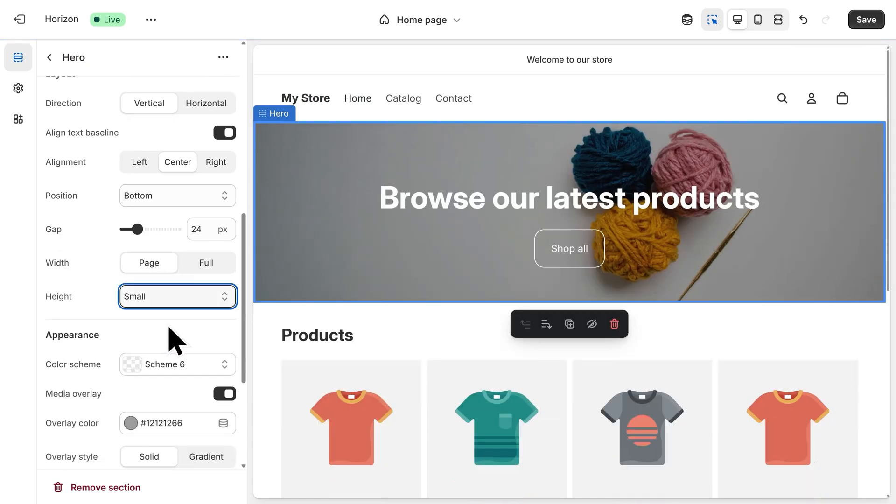
- Replace the hero heading text with "Handmade Toys. Crafted with Love." and return to the home page section overview
click(506, 205)
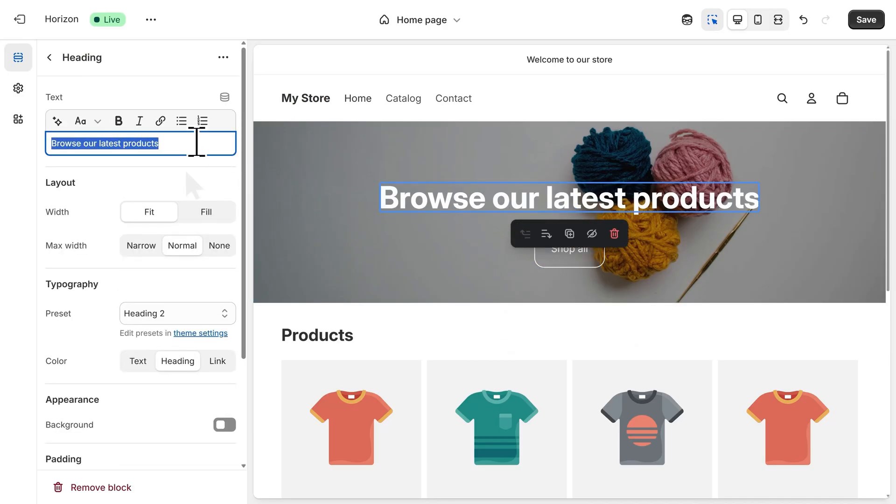
text(Handmade Toys. Crafted with Love.)
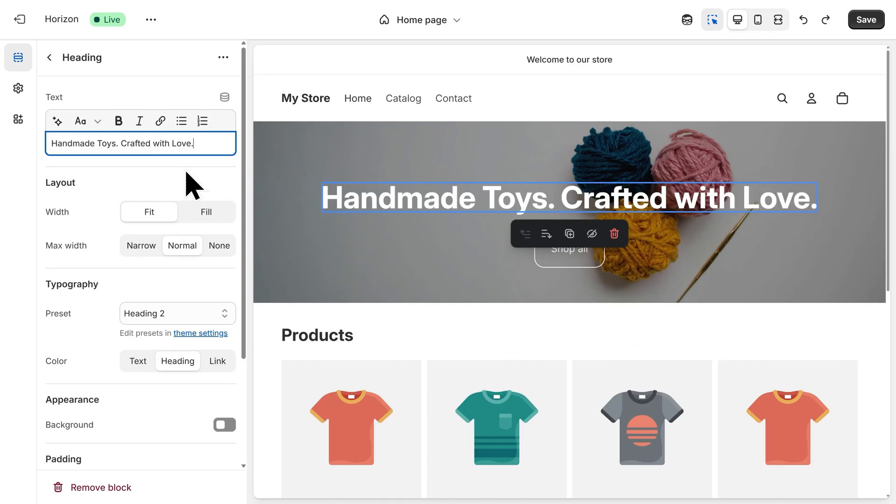
click(186, 172)
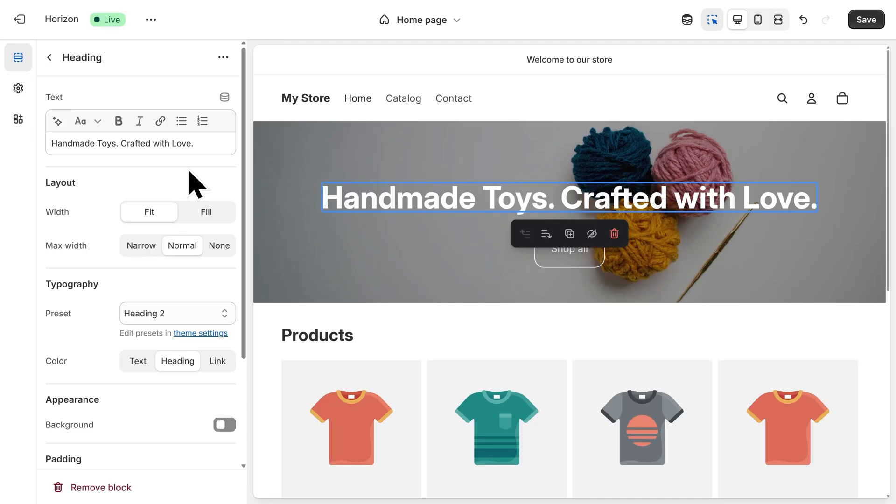
click(49, 57)
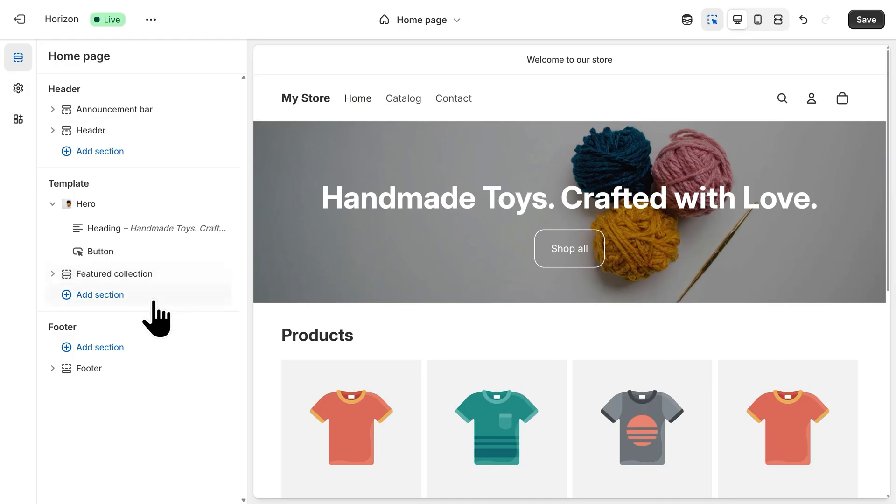
- Add an "Icons with text" storytelling section to the home page template below the featured collection
click(102, 305)
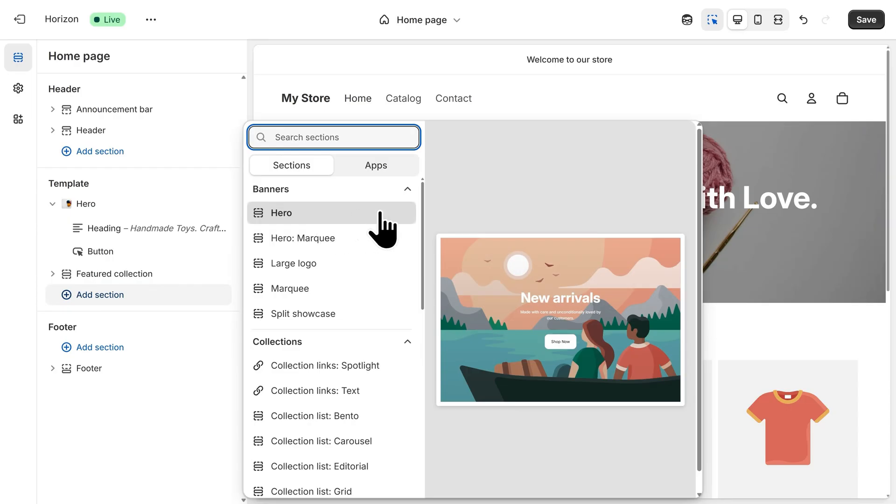
drag(423, 227, 423, 446)
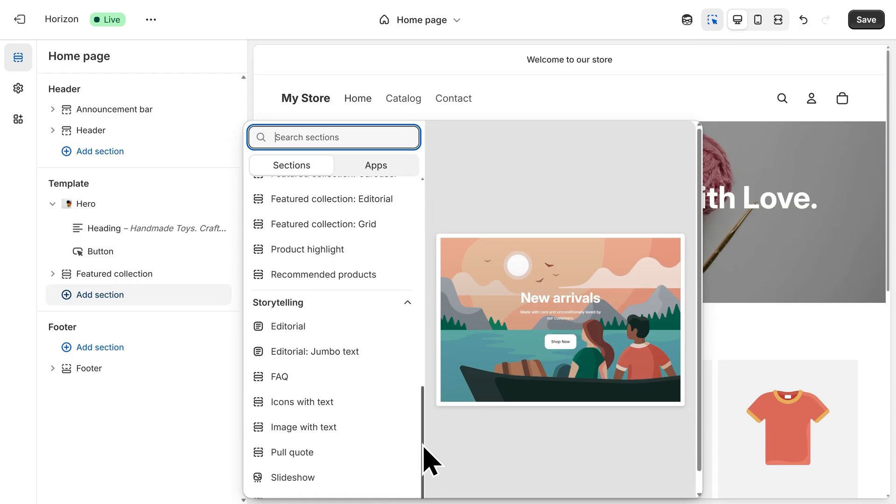
click(359, 410)
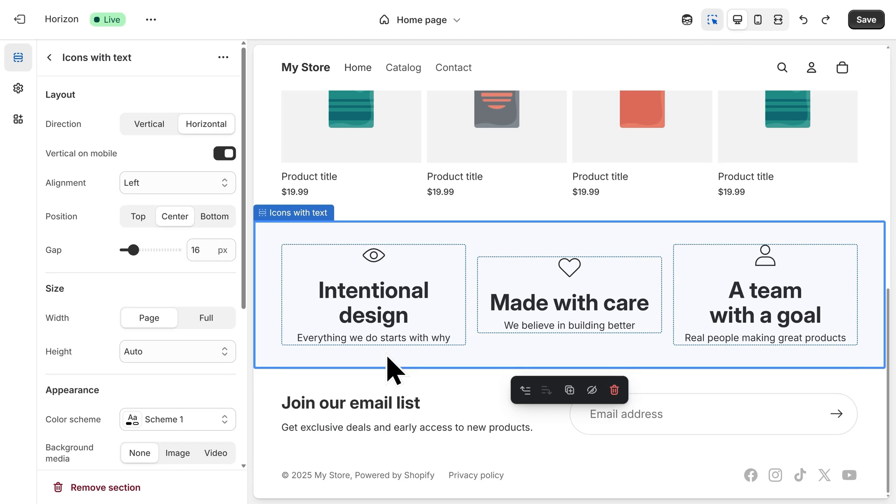
- Redo the undone text edits in the icons section, with headings "An Eye for Quality", "Made to Be Loved" and "Made by Real People"
key(ctrl+y)
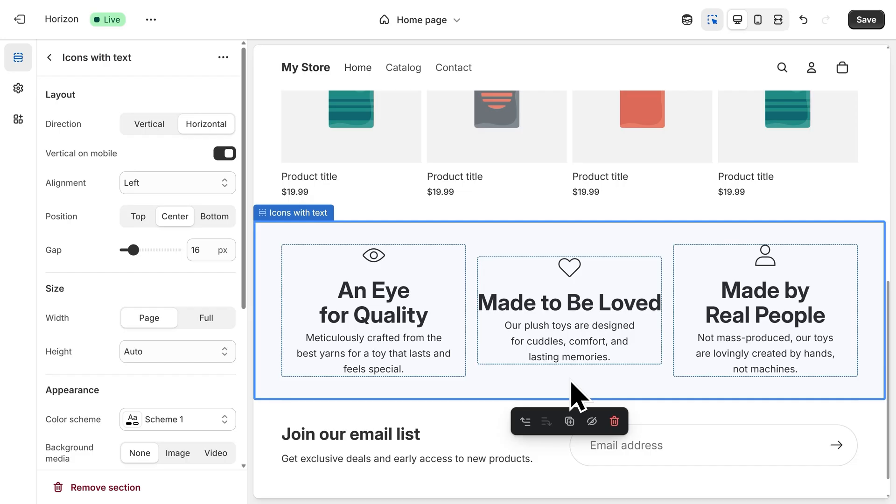
- Add an empty Custom section to the home page template below the Icons with text section
scroll(571, 383, down, 1)
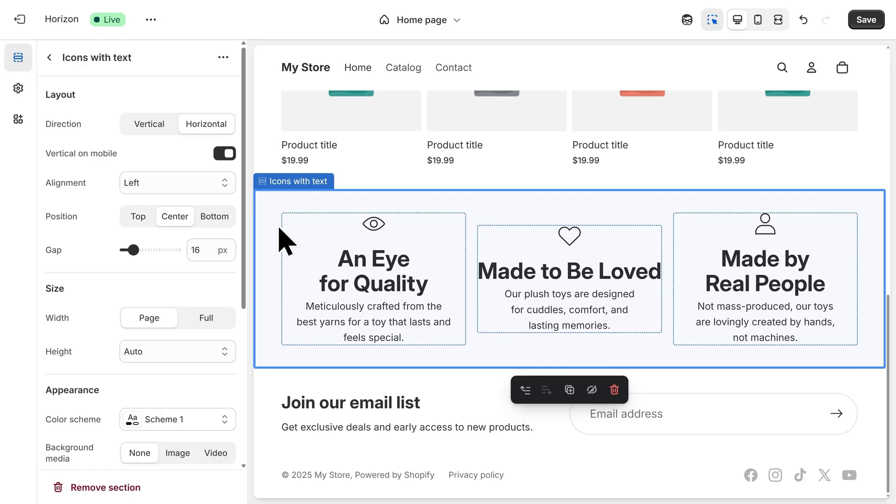
click(49, 57)
scroll(156, 300, down, 3)
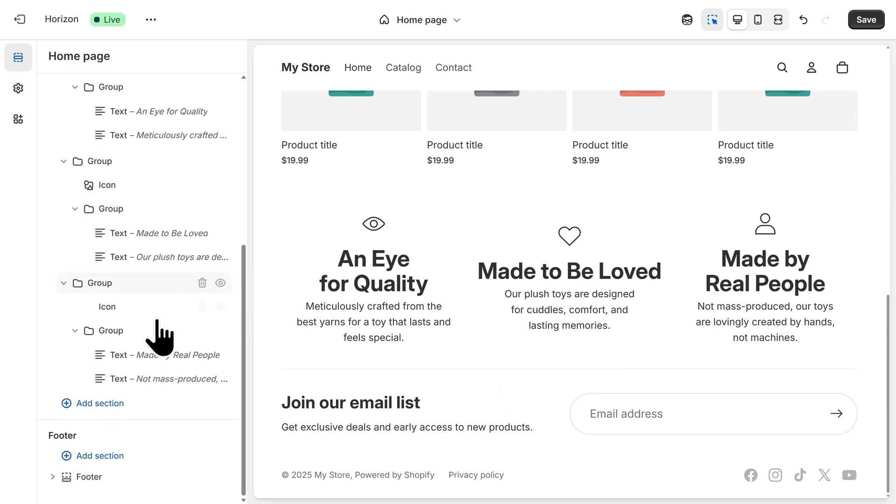
click(143, 405)
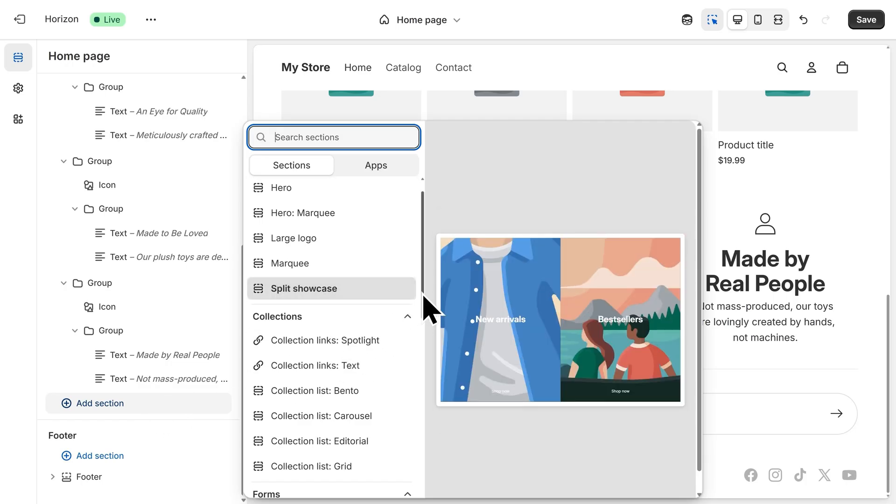
scroll(422, 327, down, 5)
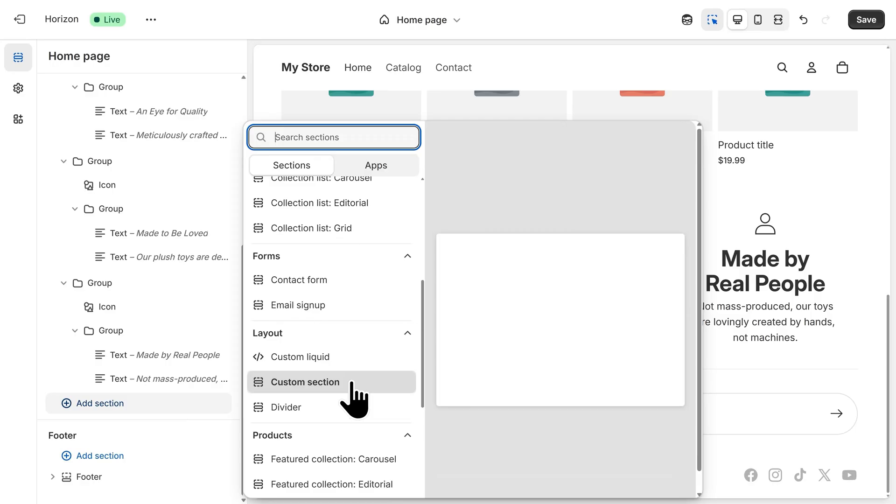
click(351, 383)
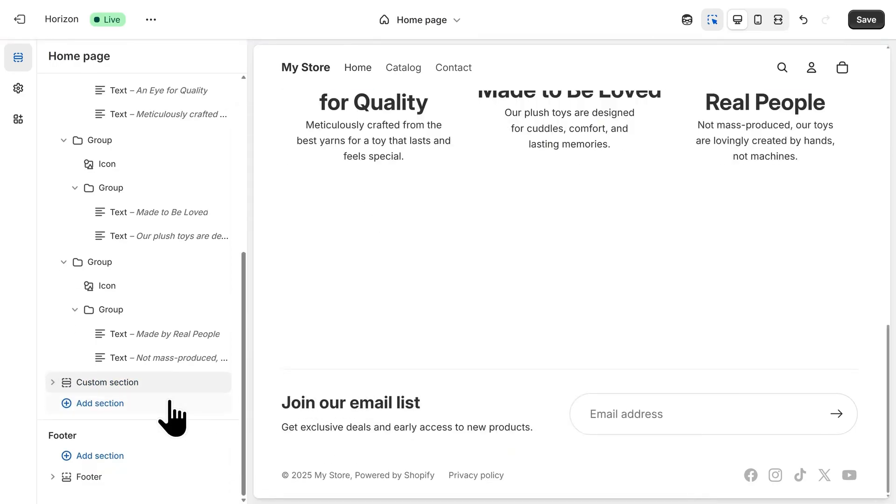
- Generate a block in the Custom section from the prompt "Create a 3-column customer reviews layout with a quote, name, and star rating."
click(52, 383)
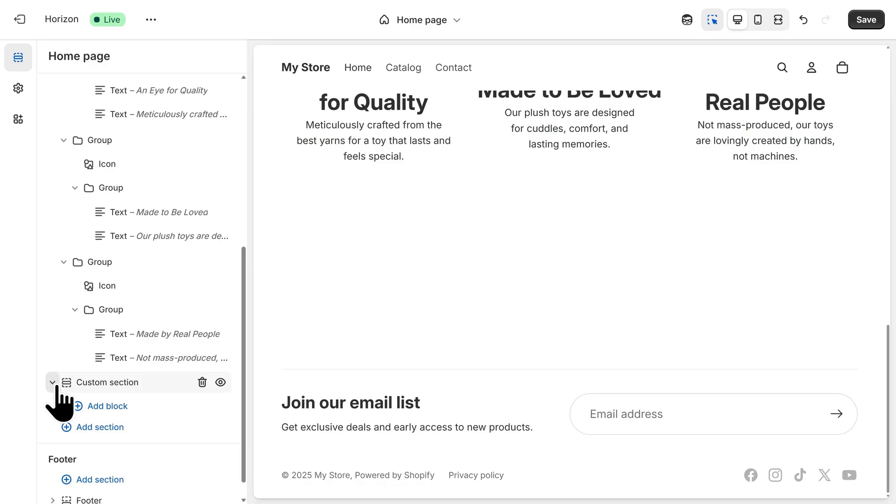
click(124, 410)
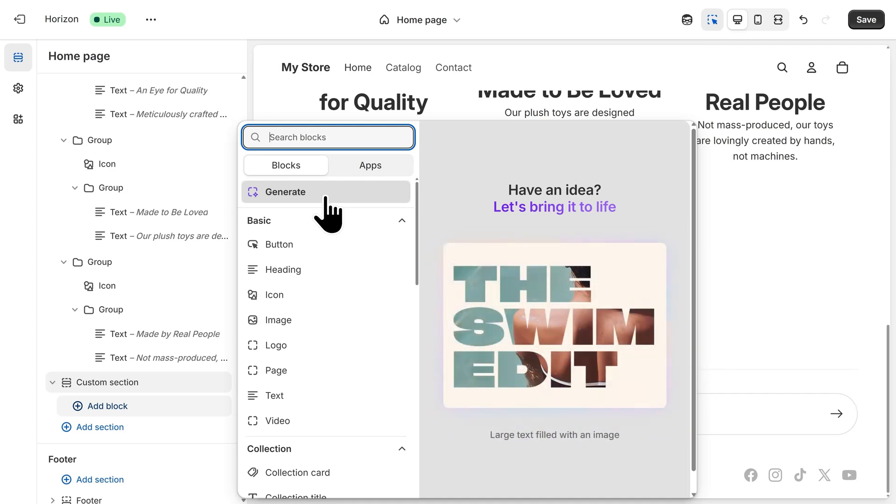
click(328, 212)
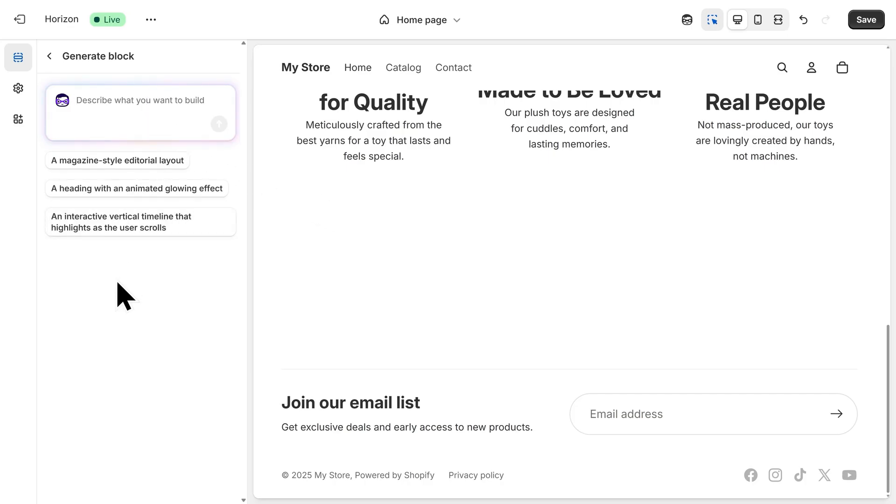
text(Create a 3-column customer reviews layout with a quote, name, and star rating.)
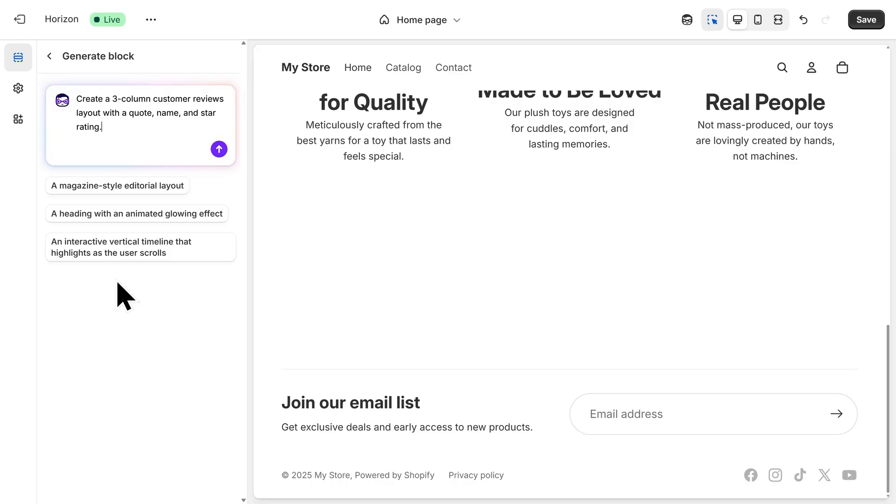
click(219, 149)
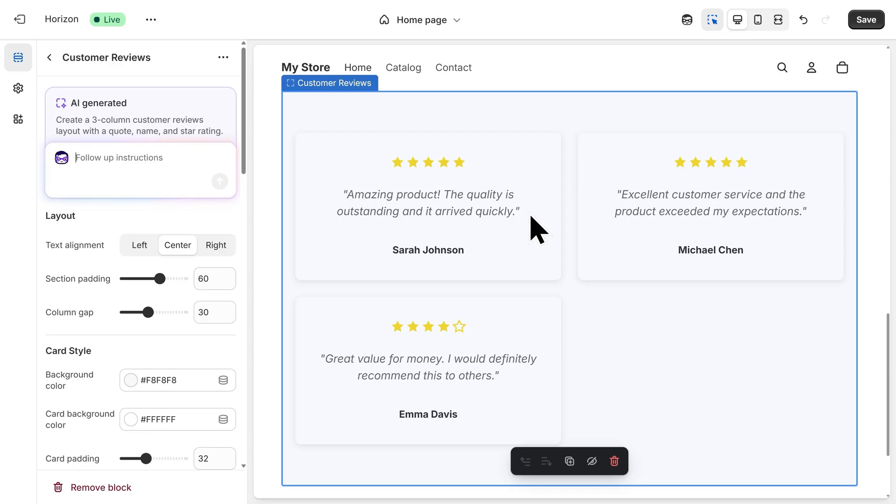
- Replace the three review quotes with crochet toy testimonials, name every reviewer "Happy Customer" and set the third review's rating to 5 stars
drag(243, 150, 241, 310)
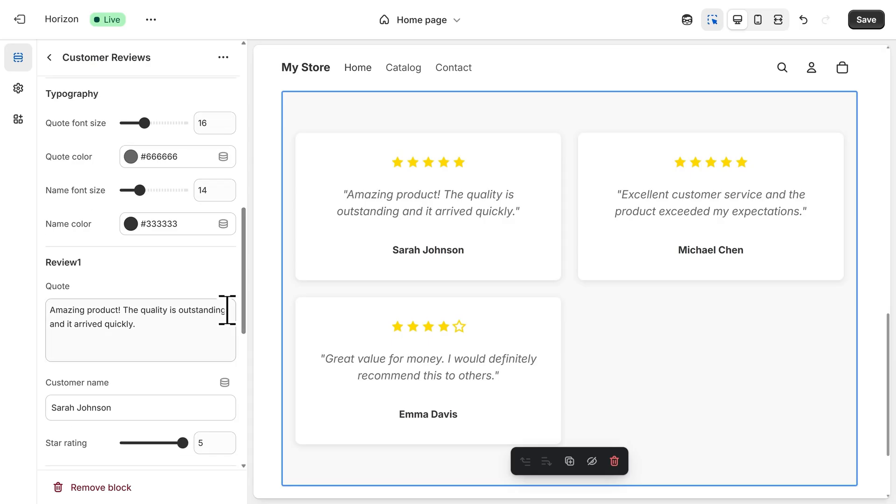
drag(174, 332, 43, 271)
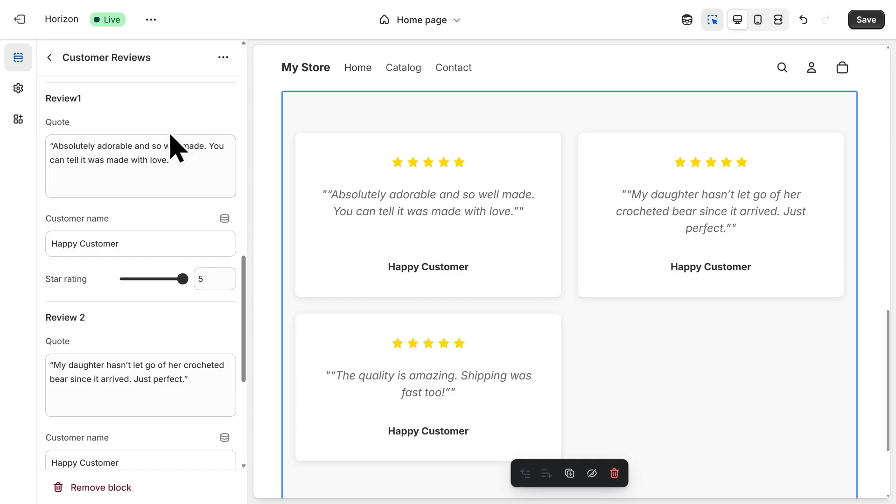
click(49, 57)
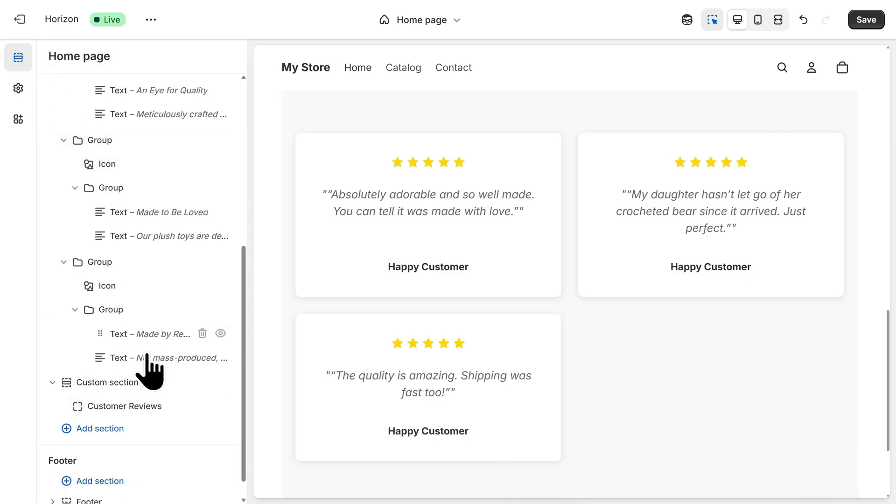
- Add a Contact form section to the home page template below the customer reviews
click(144, 431)
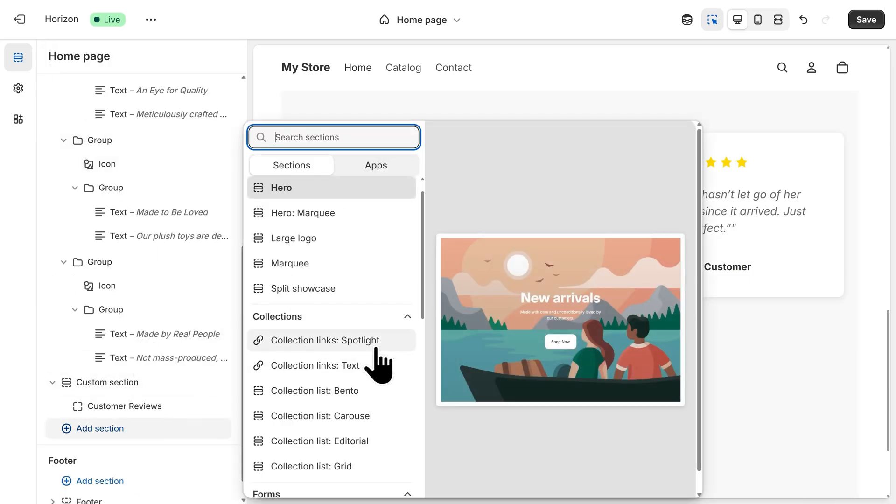
drag(422, 303, 420, 362)
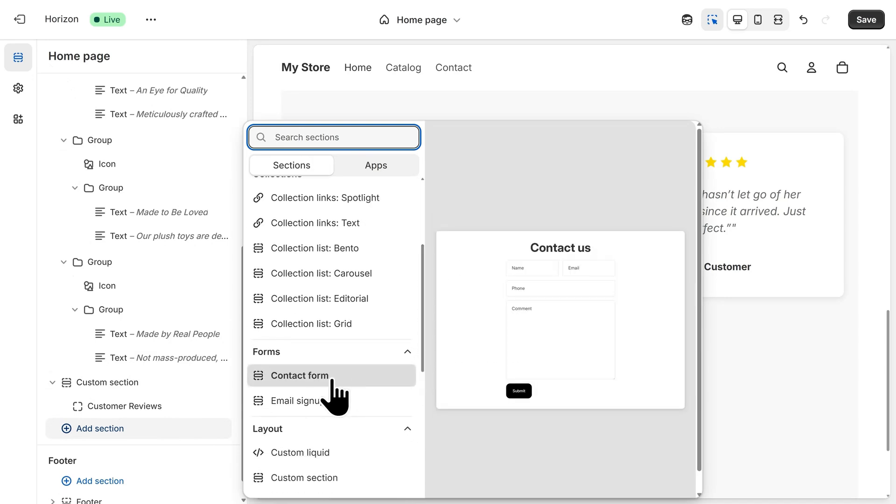
click(334, 379)
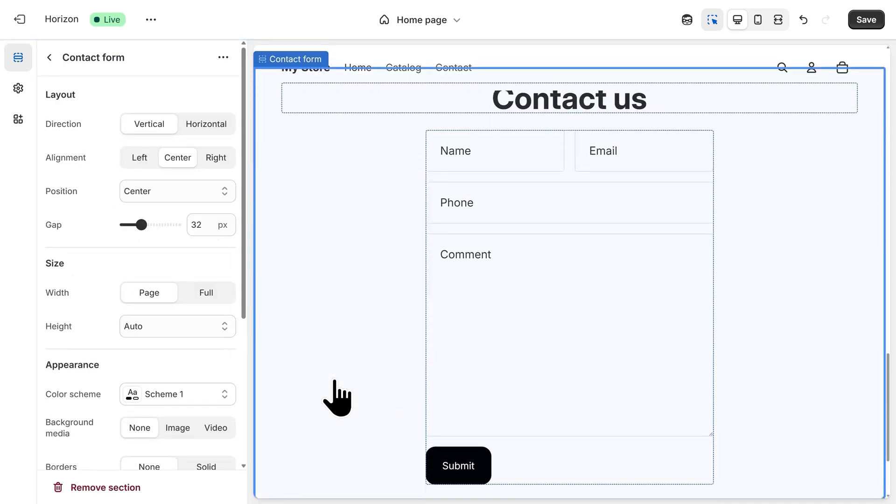
scroll(350, 394, up, 1)
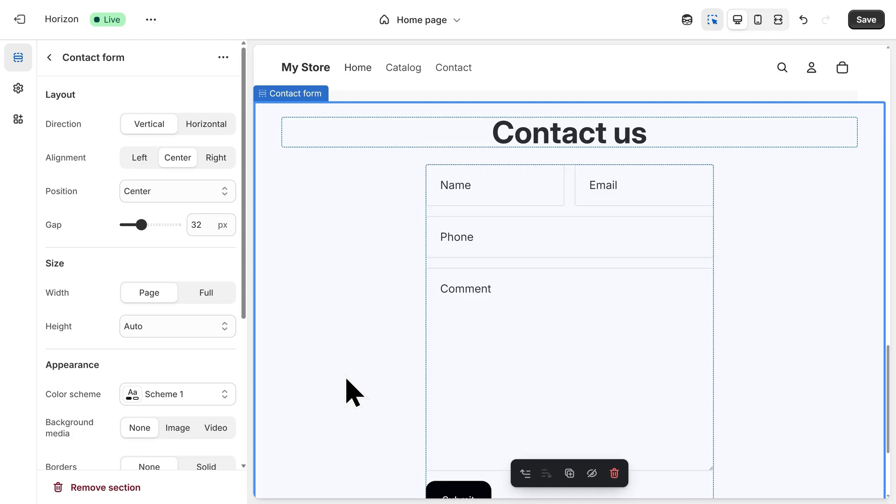
- Change the contact form heading to "Place a Custom Order" and save the theme changes
click(531, 154)
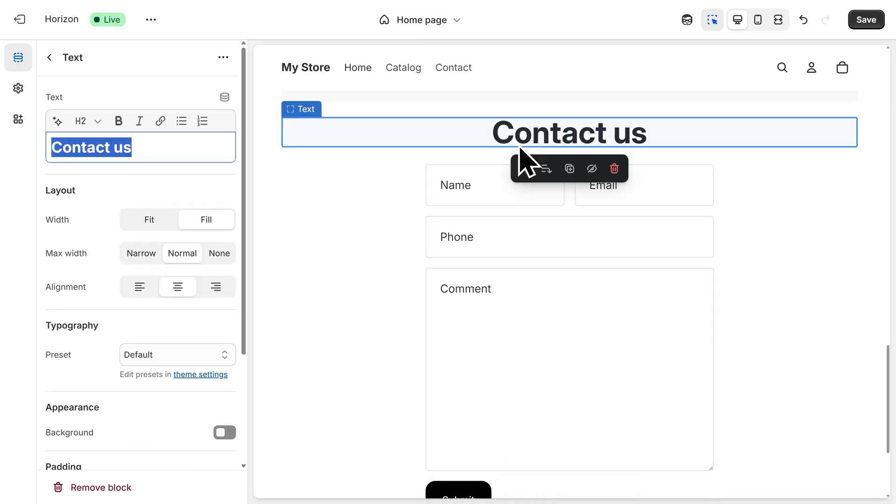
text(Place a Custo)
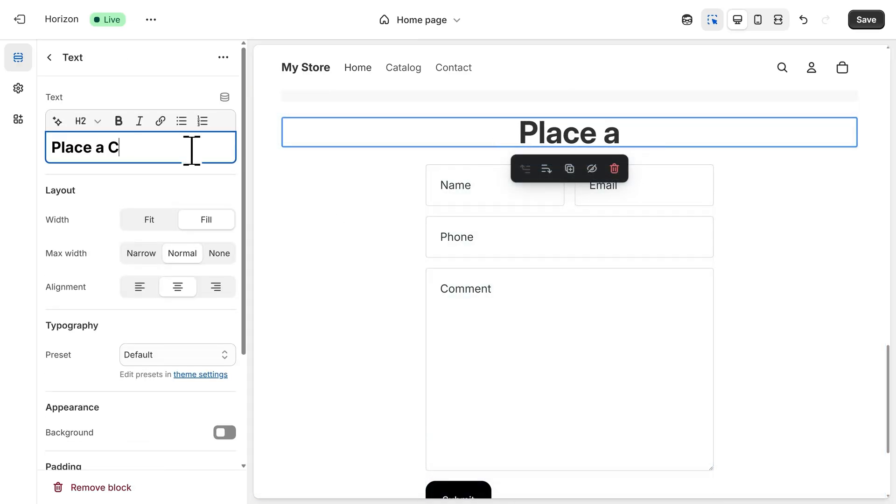
text(m Order)
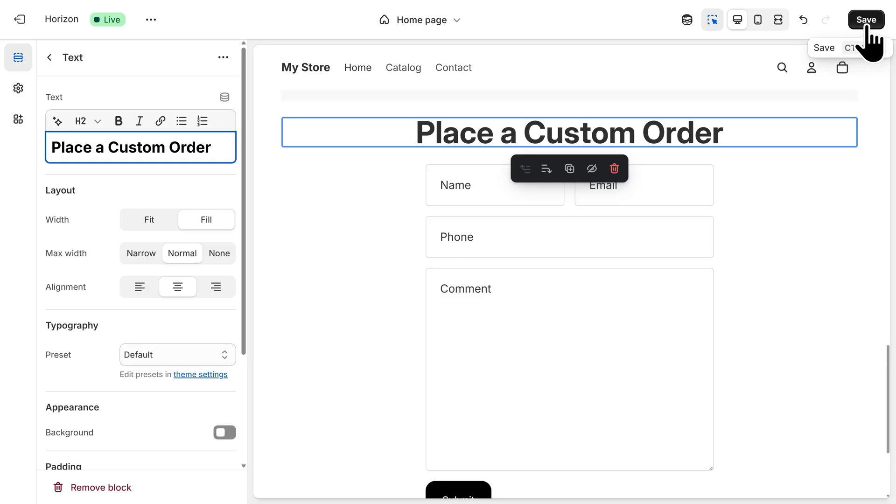
click(865, 24)
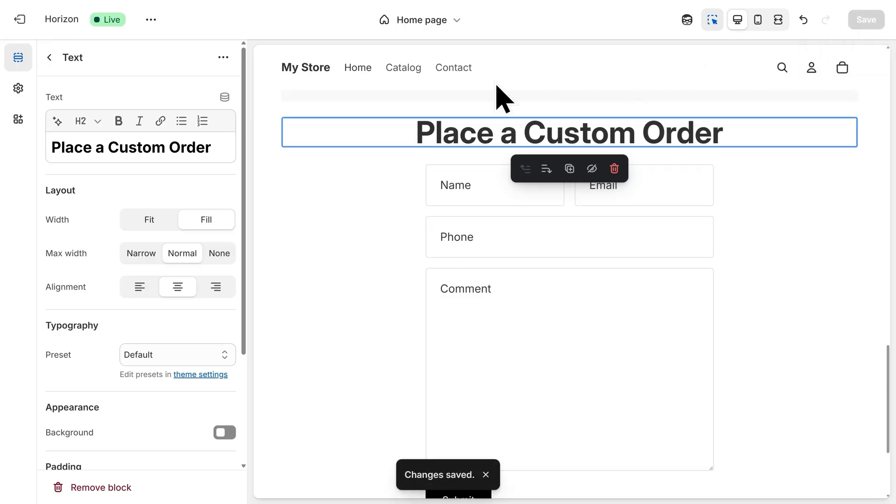
- Exit the theme editor and start a new product in the store's product list
click(21, 23)
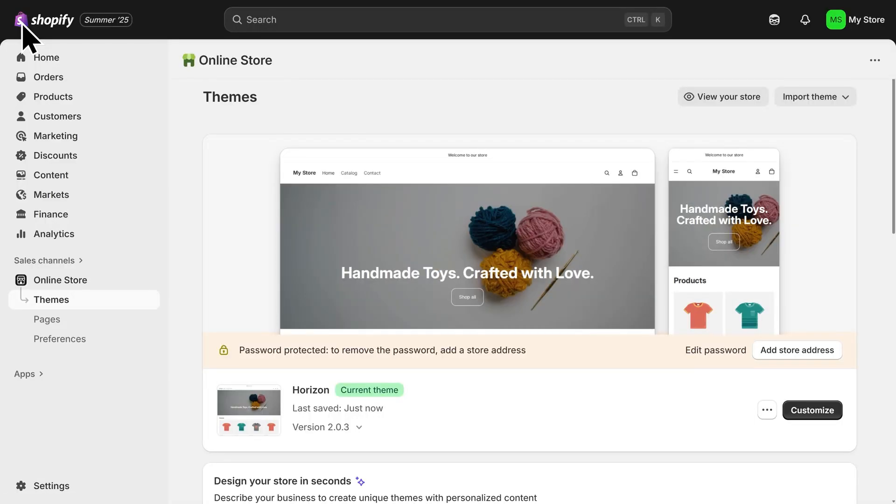
click(72, 102)
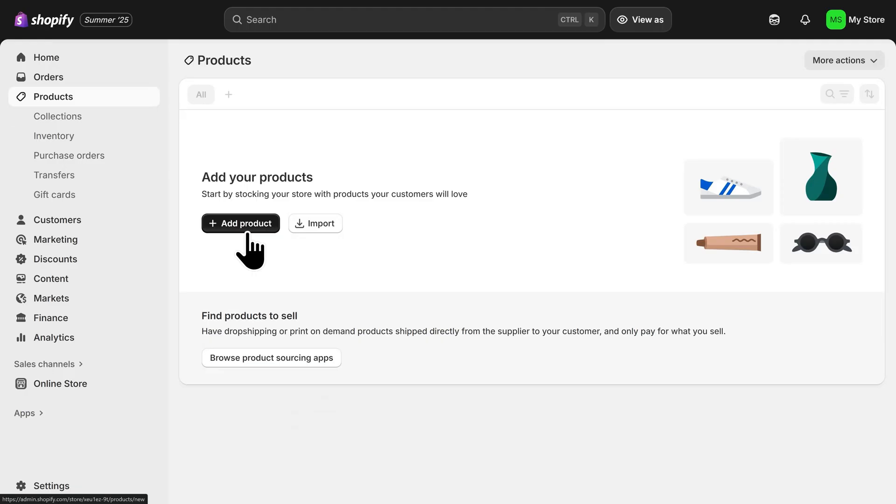
click(248, 227)
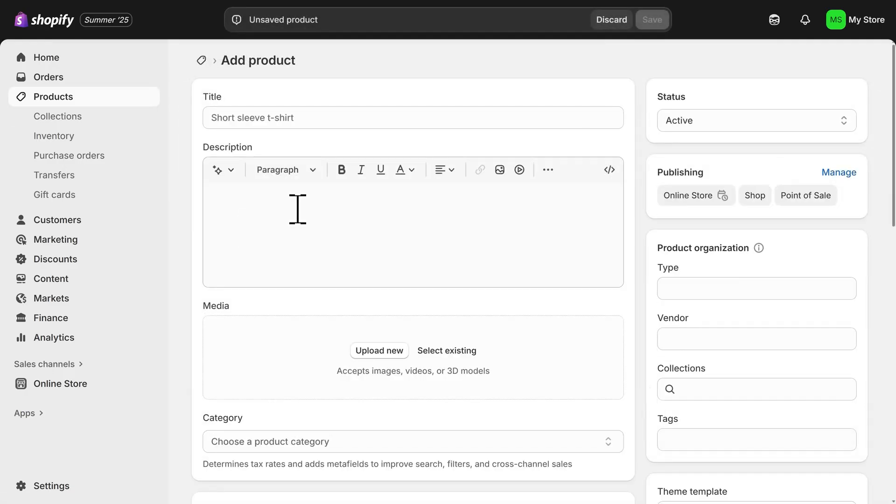
- Title the product "Crochet Teddy Bear" and paste in a description covering "Lovingly Handcrafted", "Perfect for Gifting" and "Safe, Soft, and Huggable"
click(315, 118)
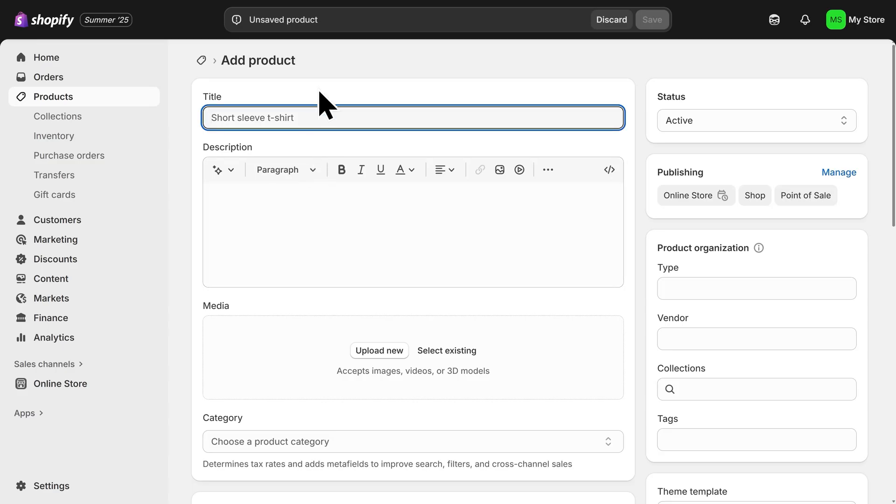
text(Croche)
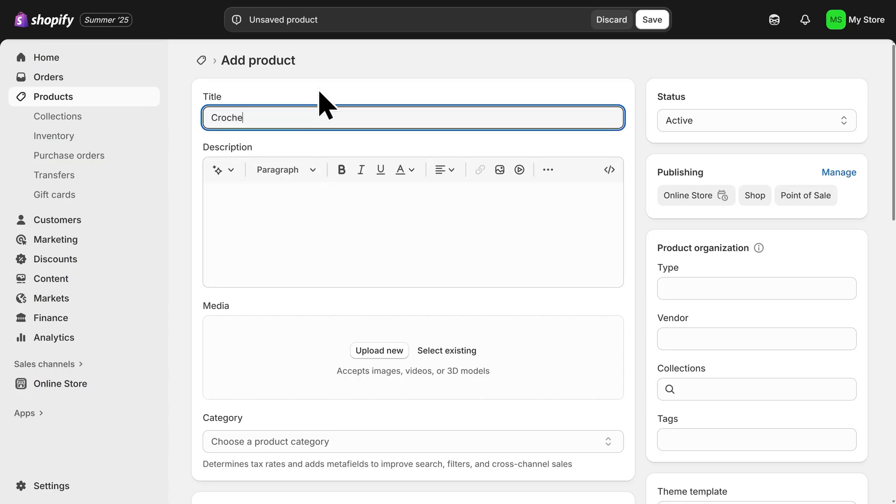
text(t Teddy Bear)
click(319, 190)
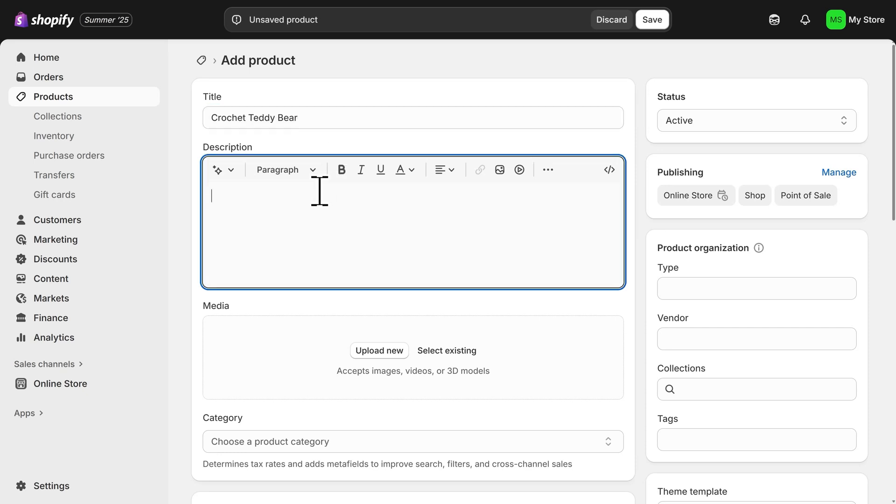
text(🧵 Lovingly Handcrafted Each teddy bear is crocheted with premium yarn and attention to every detail—no two are exactly alike.  🎁 Perfect for Gifting Whether it’s for a baby shower, birthday, or just because—this plush companion makes hearts melt.  🐻 Safe, Soft, and Huggable Stuffed with hypoallergenic fiberfill and made with gentle materials for all ages.)
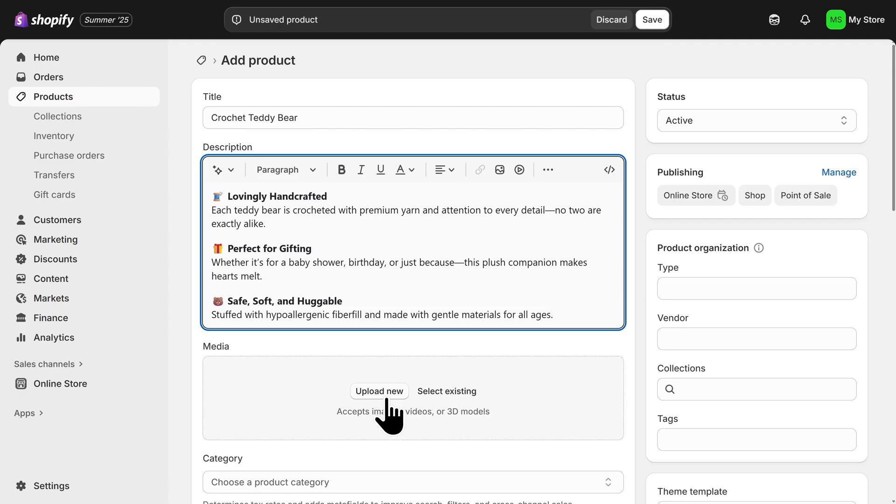
- Upload three teddy bear photos to the product media and make the white-background photo the main image
drag(316, 386, 376, 395)
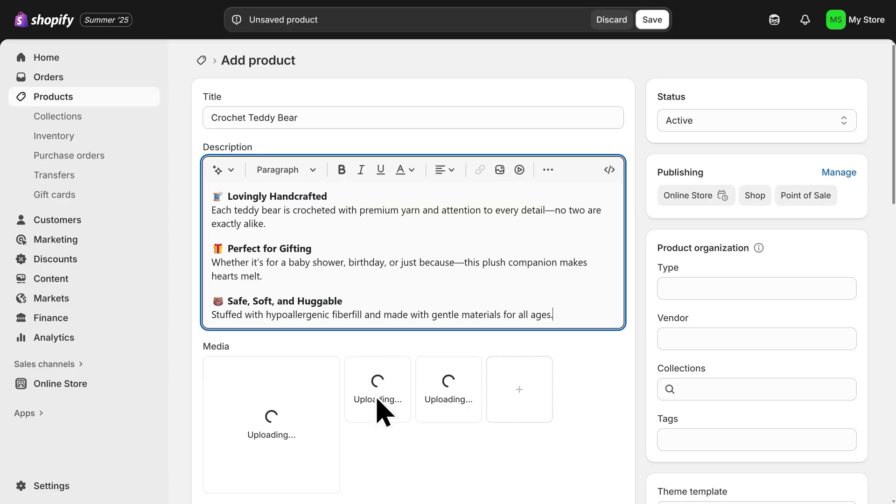
scroll(381, 395, down, 3)
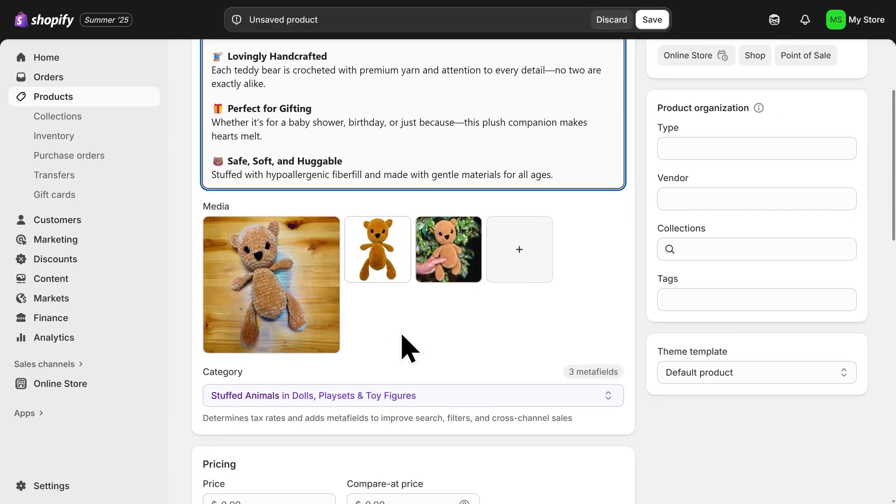
drag(384, 272, 286, 295)
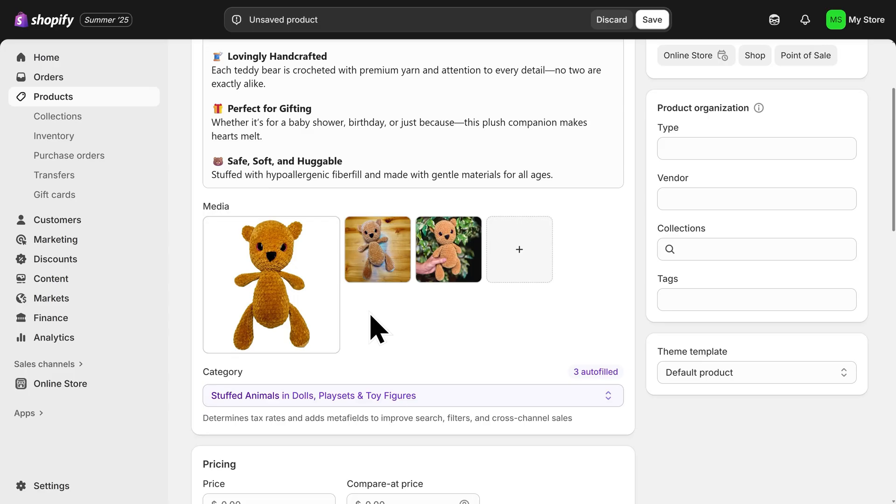
- Set the teddy bear product's price to $19.99
scroll(377, 328, down, 4)
click(286, 319)
text(19.99)
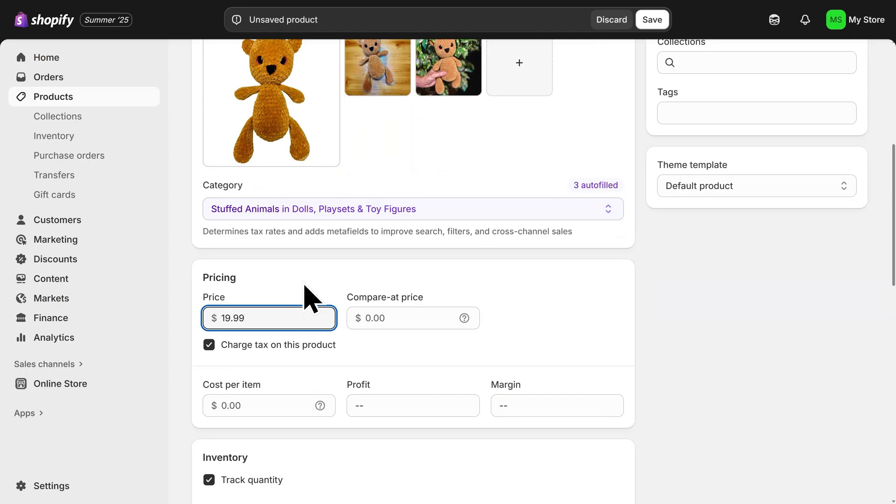
- Review the remaining pricing, inventory, shipping and category fields of the Crochet Teddy Bear product and save it
scroll(338, 355, down, 4)
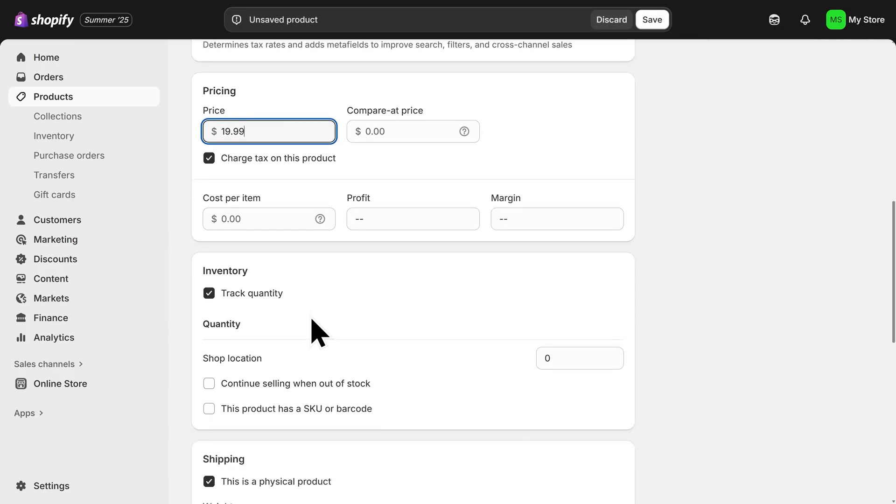
scroll(311, 321, down, 6)
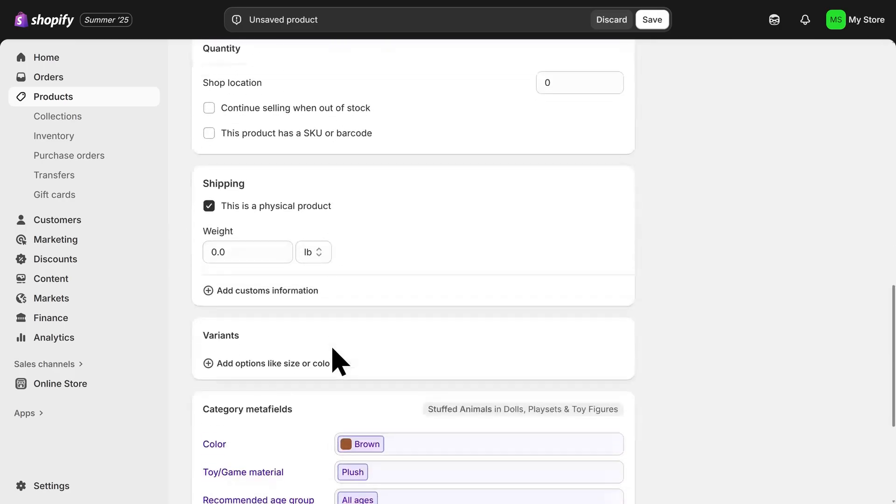
scroll(339, 362, down, 1)
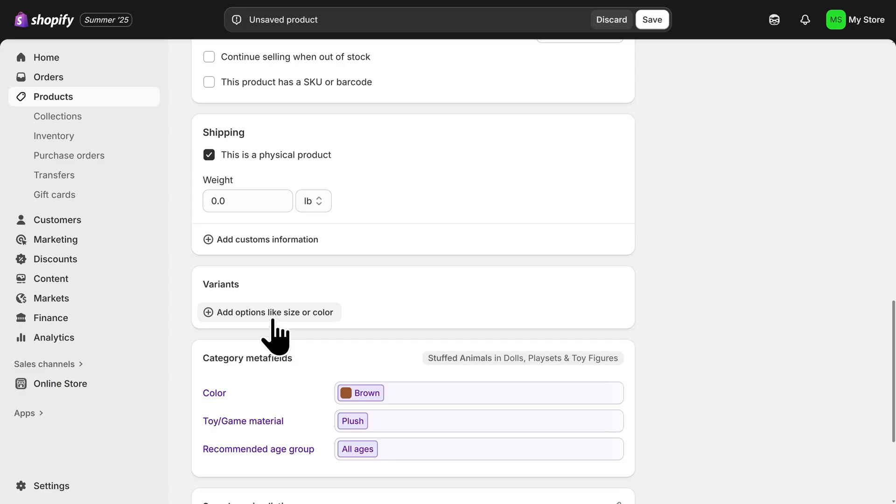
scroll(278, 338, down, 4)
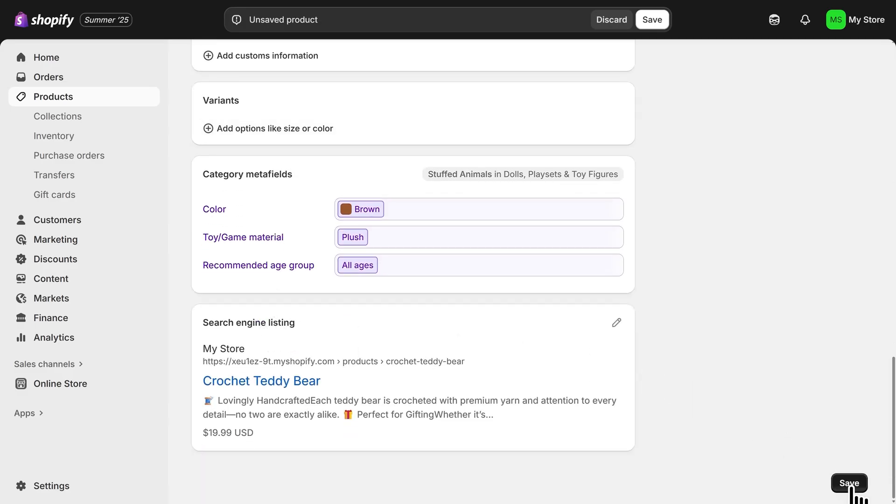
click(850, 488)
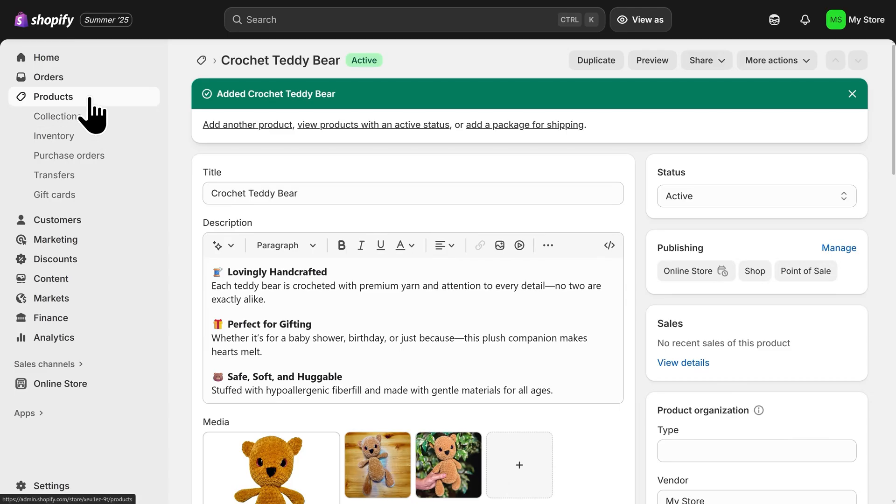
- Start a new product collection and title it "Best Sellers"
click(88, 99)
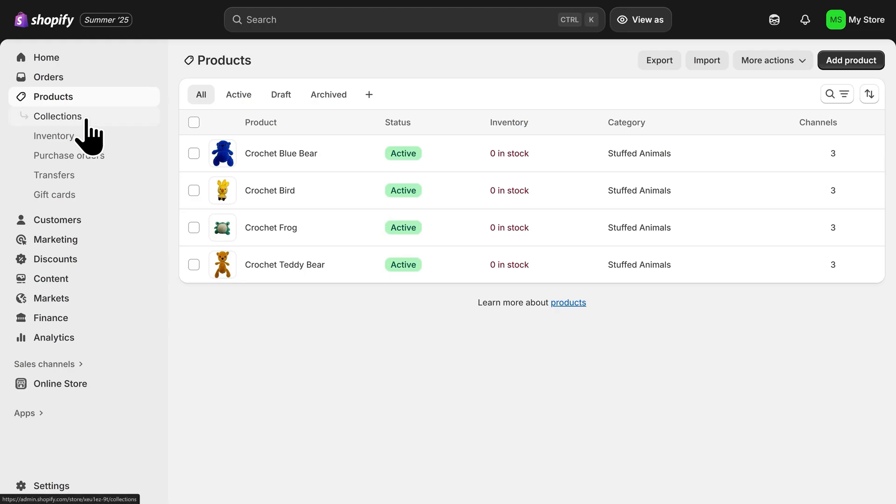
click(87, 121)
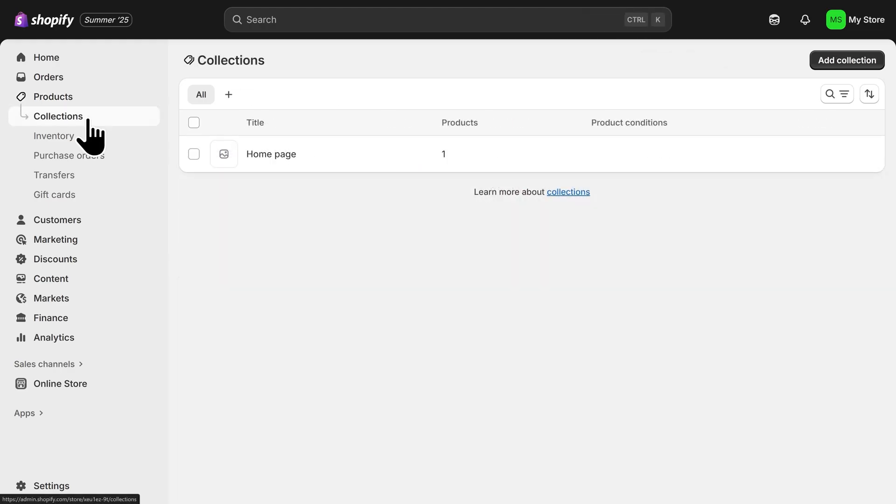
click(847, 68)
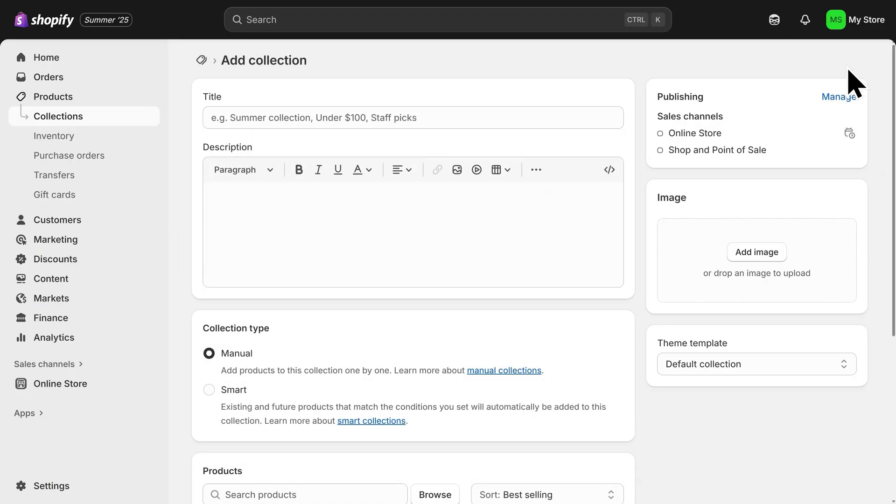
click(483, 123)
text(Best Sellers)
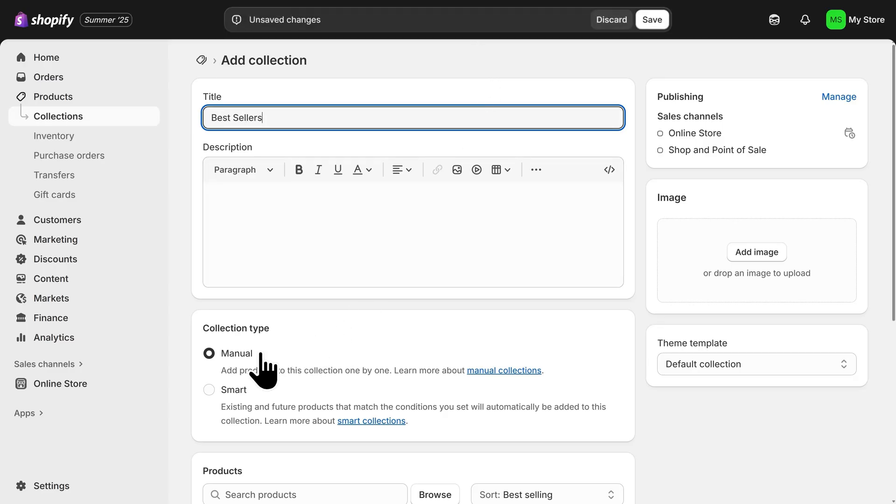
- Add Crochet Teddy Bear, Crochet Frog, Crochet Blue Bear and Crochet Bird to the manual Best Sellers collection and save it
scroll(266, 370, down, 5)
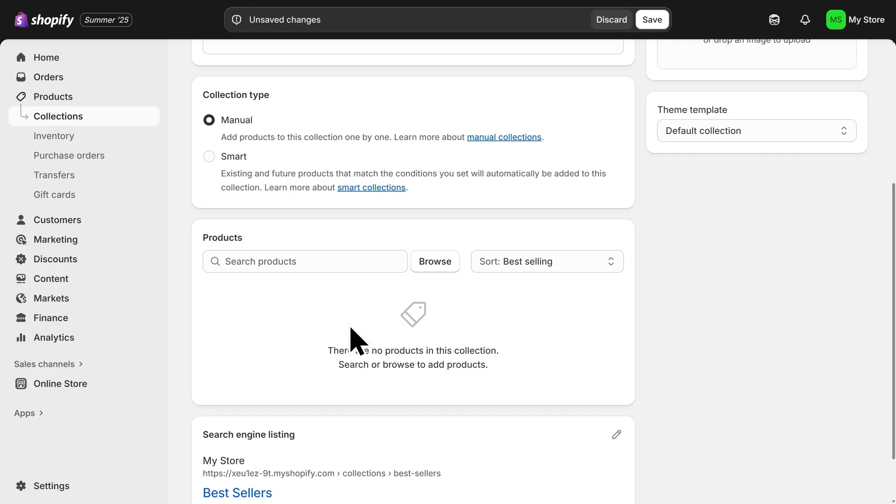
click(430, 269)
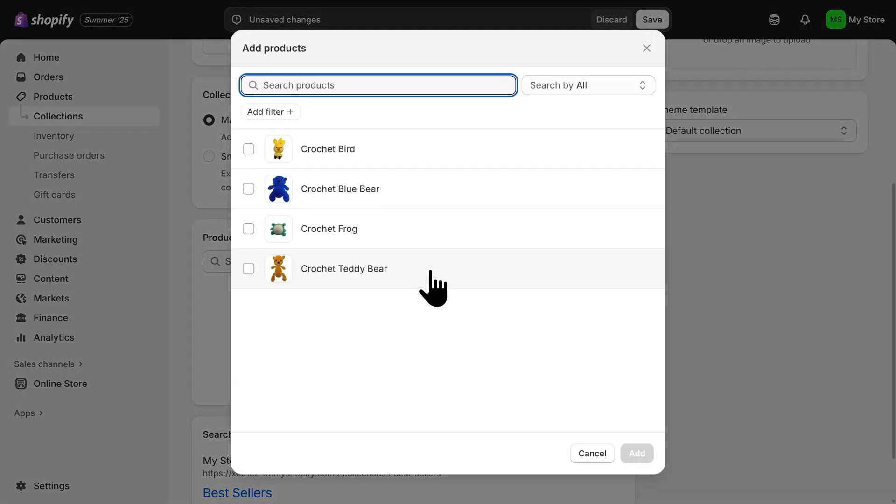
click(252, 273)
click(249, 229)
click(248, 189)
click(250, 154)
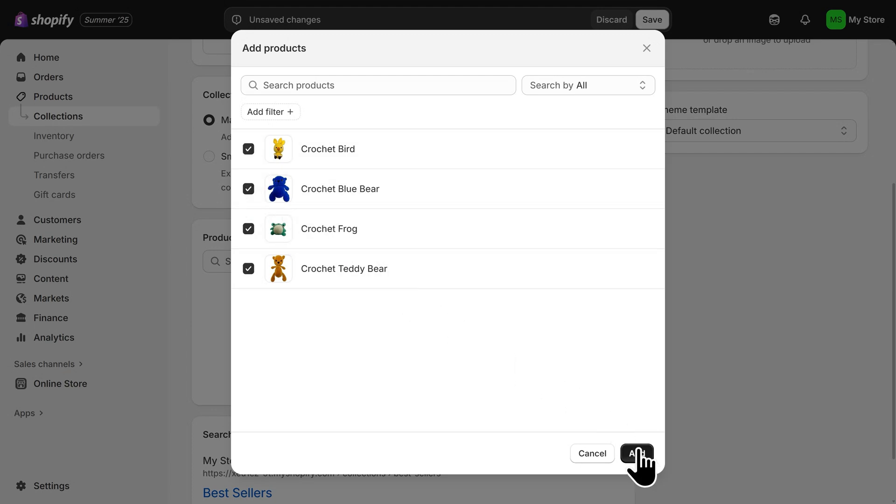
click(638, 455)
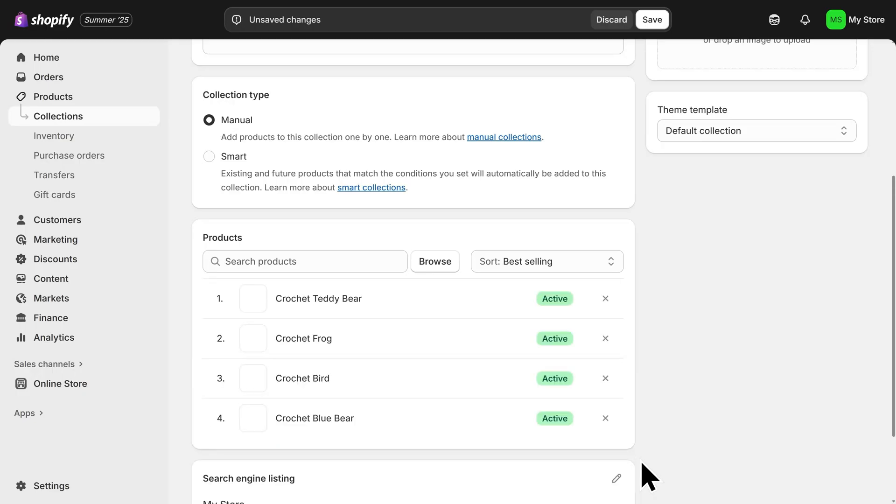
scroll(642, 464, down, 3)
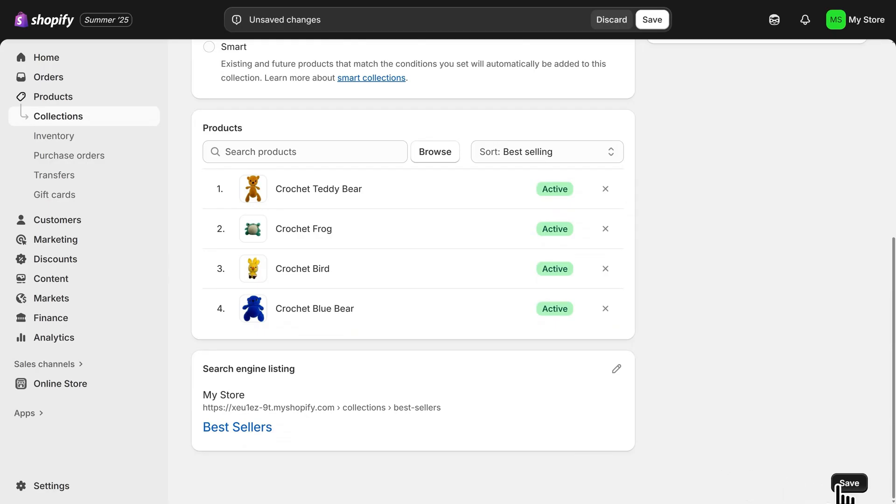
click(840, 486)
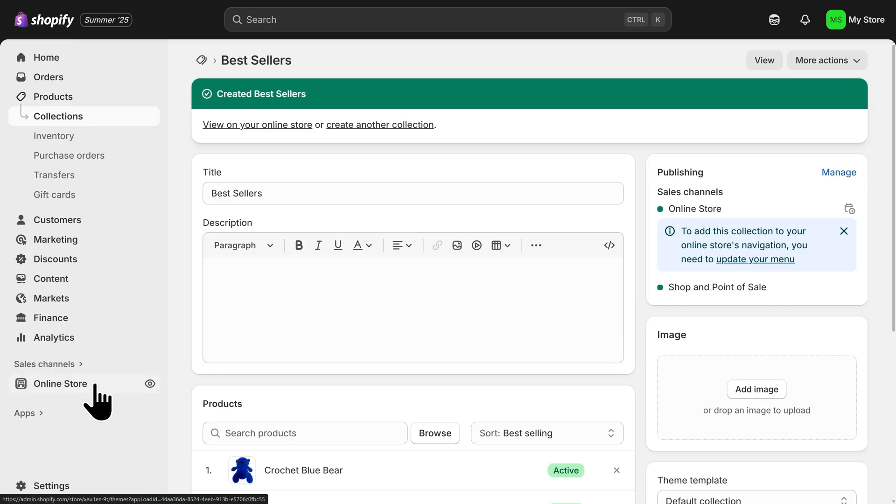
- Open the Horizon theme for customizing and replace the home page's featured collection with Best Sellers
click(96, 386)
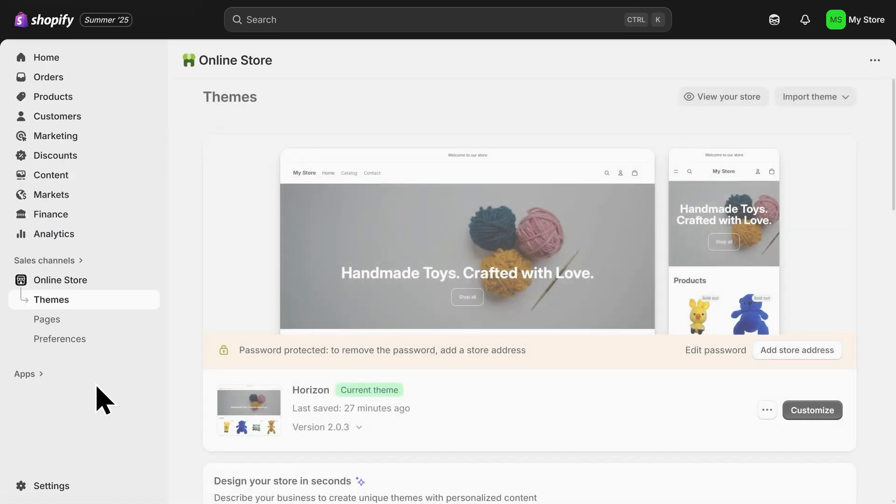
click(809, 416)
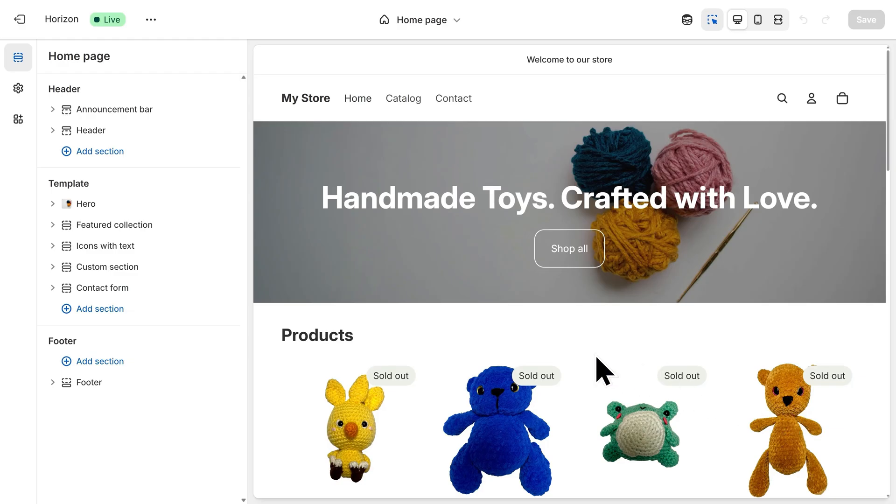
scroll(606, 368, down, 2)
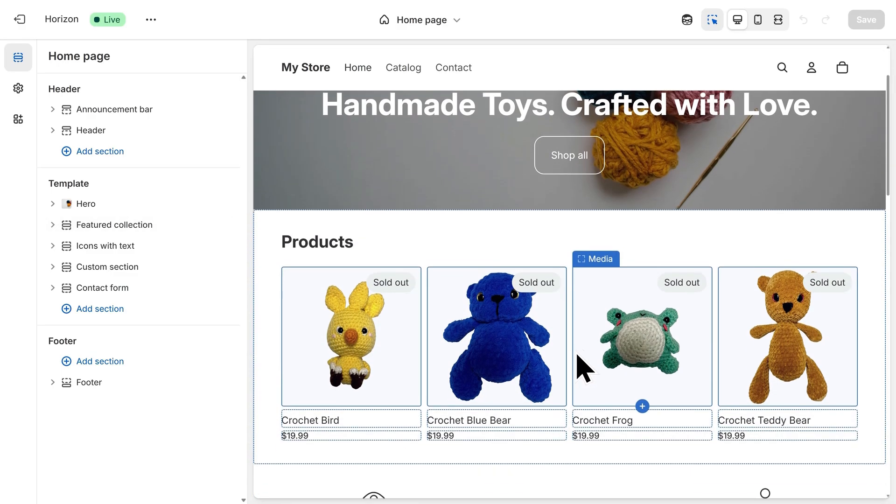
click(466, 232)
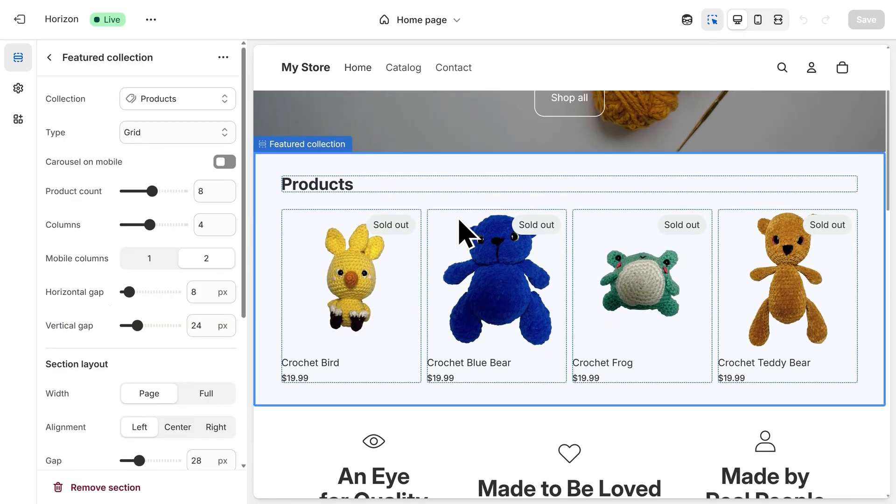
click(177, 105)
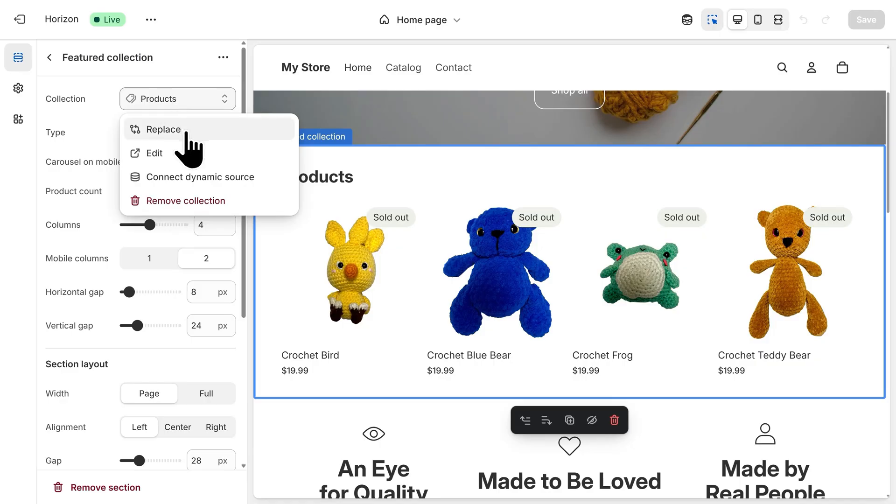
click(186, 132)
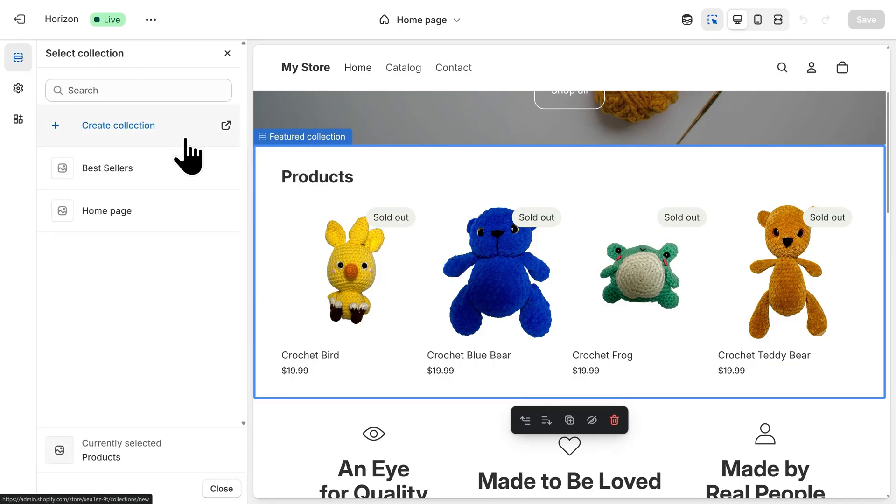
click(154, 189)
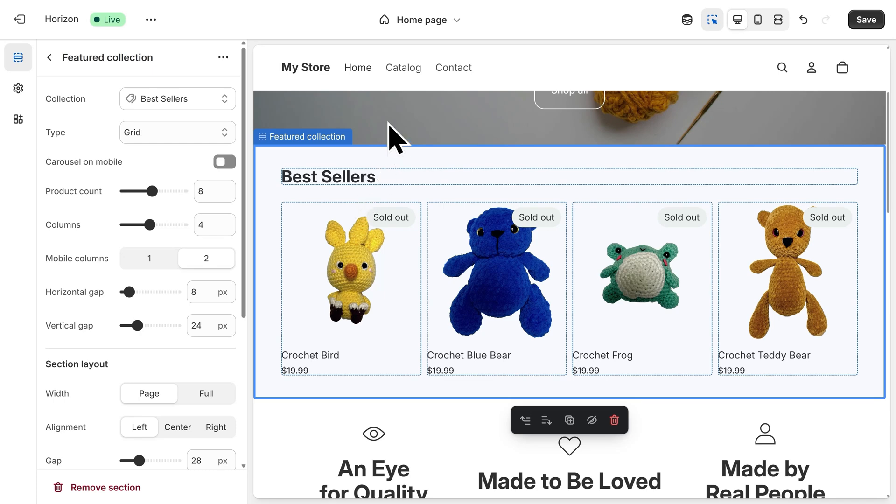
- Switch to the Default product template, change its product media type to Carousel, and save the theme
click(424, 41)
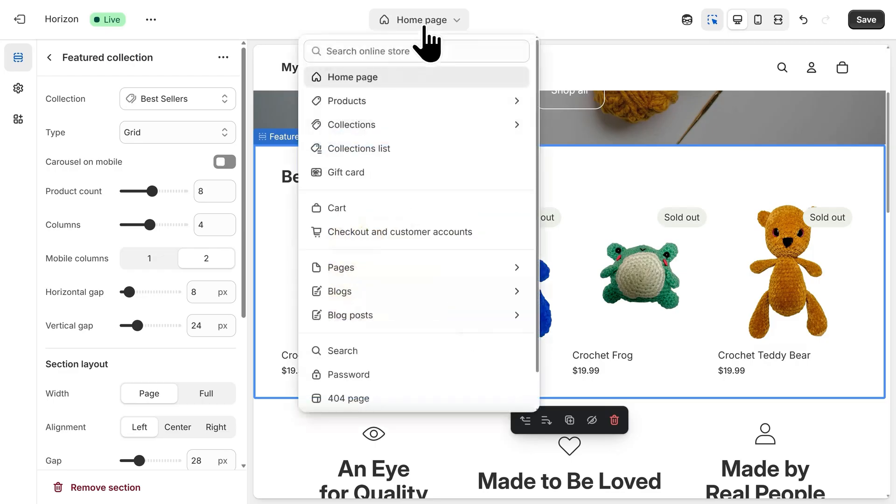
click(386, 102)
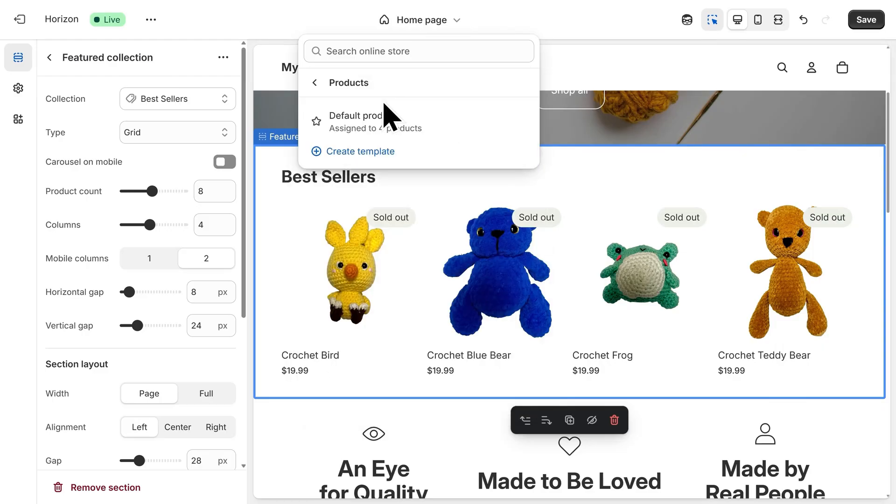
click(404, 142)
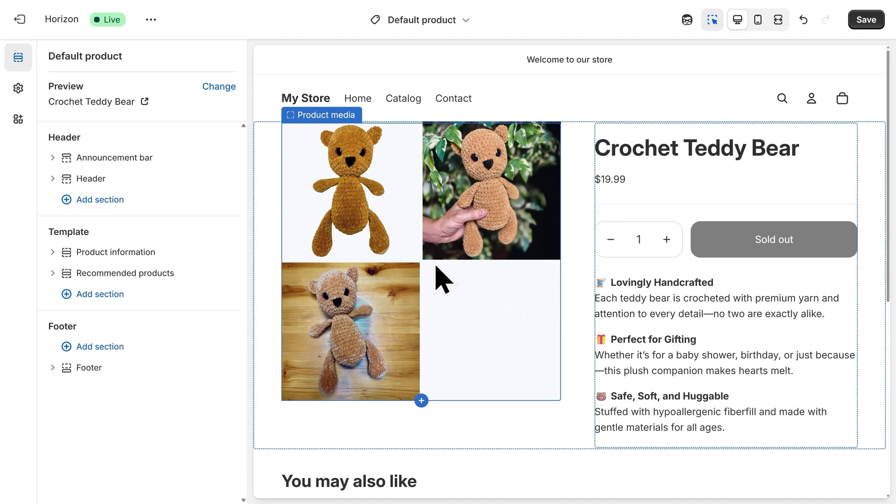
click(443, 280)
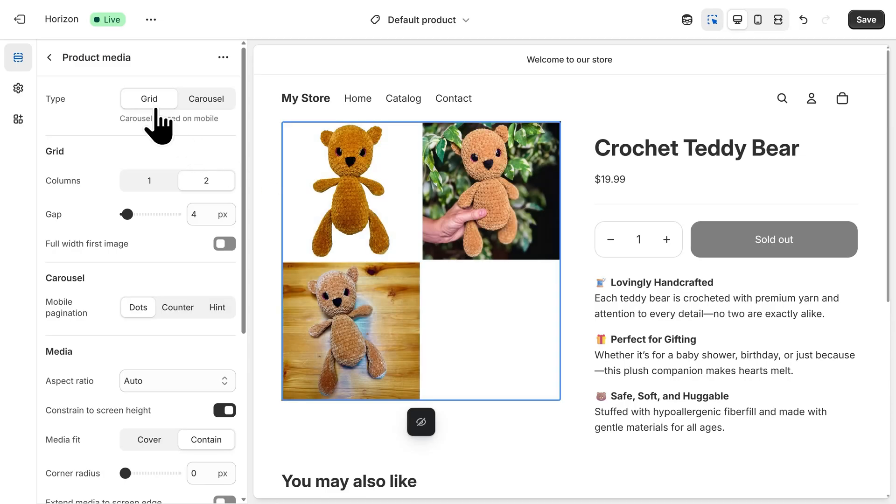
click(203, 108)
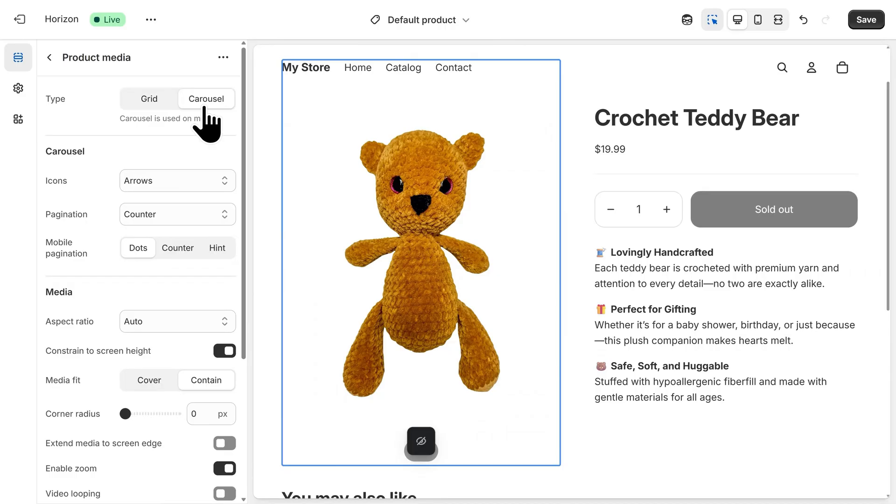
click(865, 22)
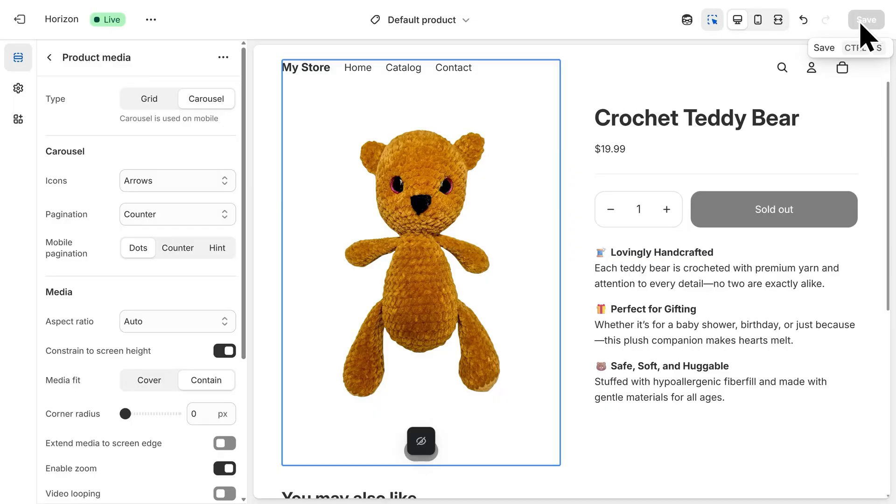
- Return to the home page template and upload the Logo-300x150 PNG as the theme's default logo
click(419, 27)
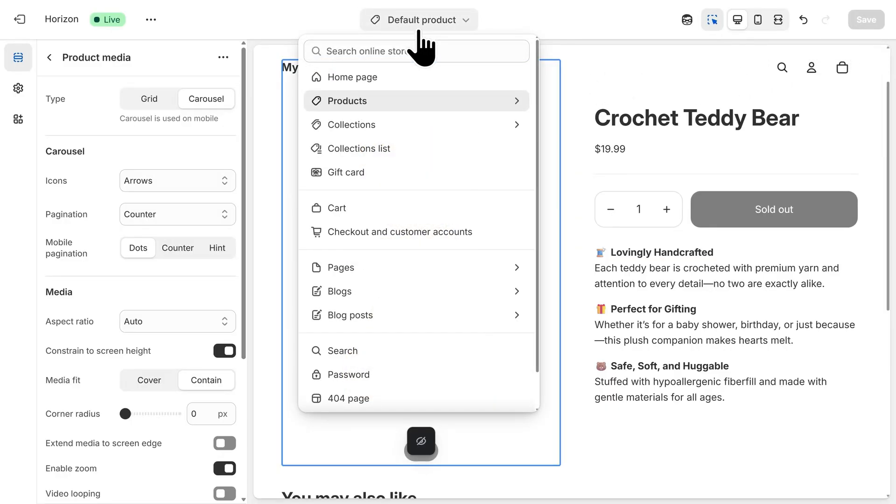
click(396, 82)
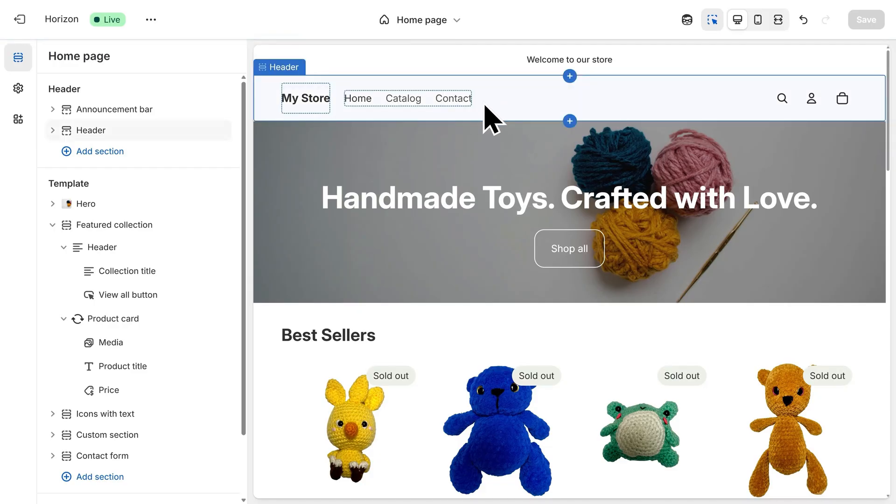
click(304, 110)
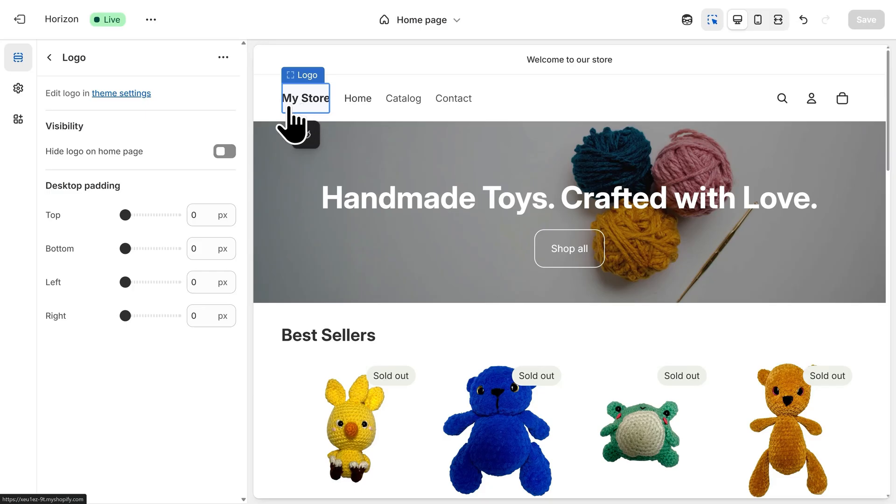
click(123, 97)
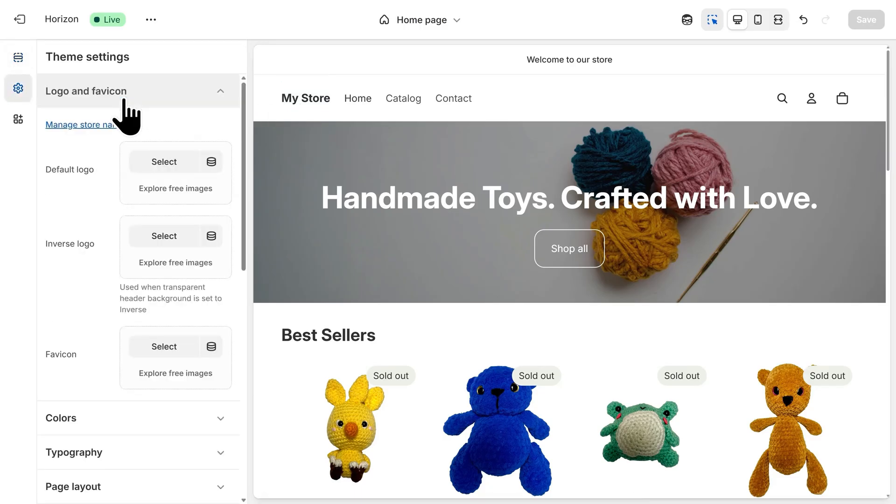
click(166, 182)
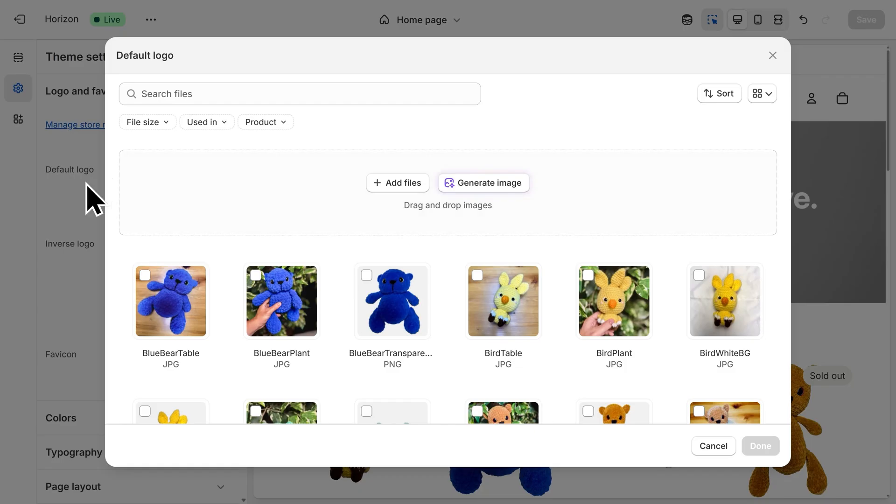
drag(42, 243, 396, 204)
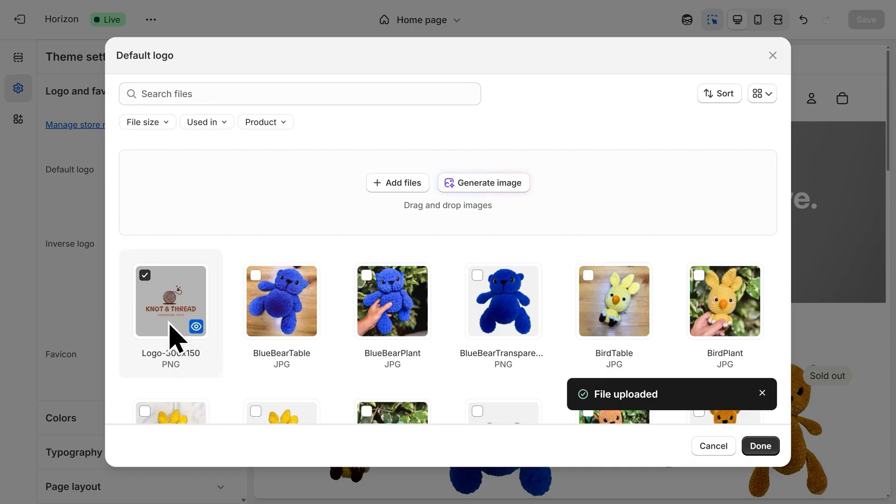
click(760, 447)
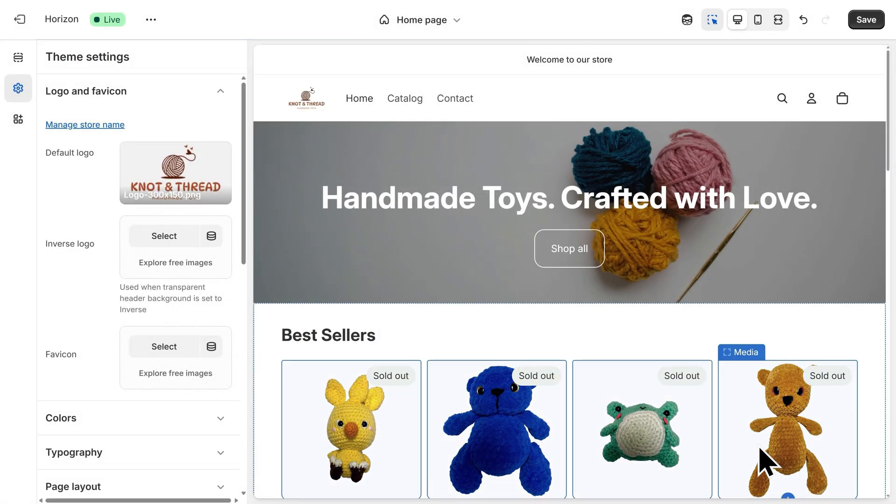
- Set the header logo's desktop height and mobile height to 70 px each
click(306, 113)
double_click(216, 213)
text(70)
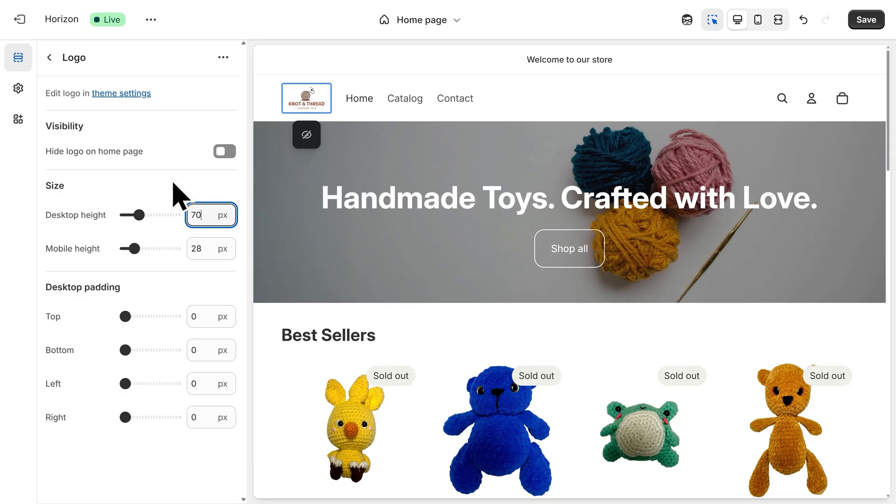
double_click(197, 248)
text(70)
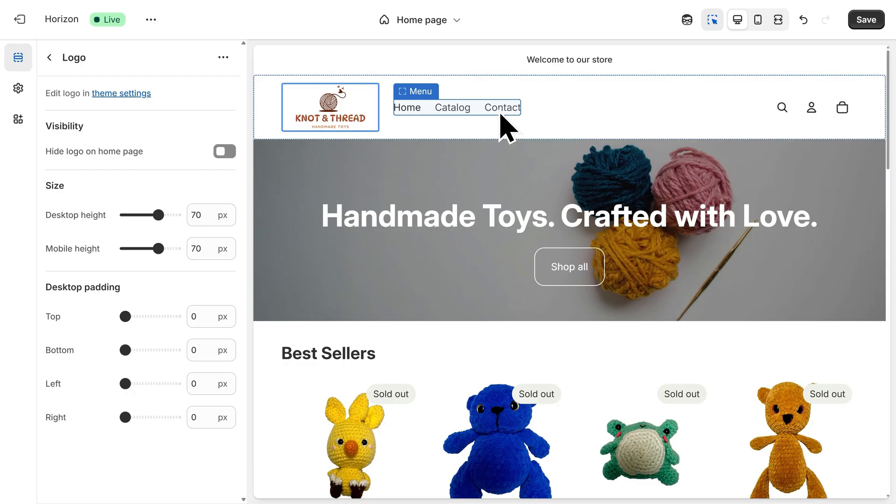
- Open the header's Main menu for editing and remove its Catalog item
click(452, 117)
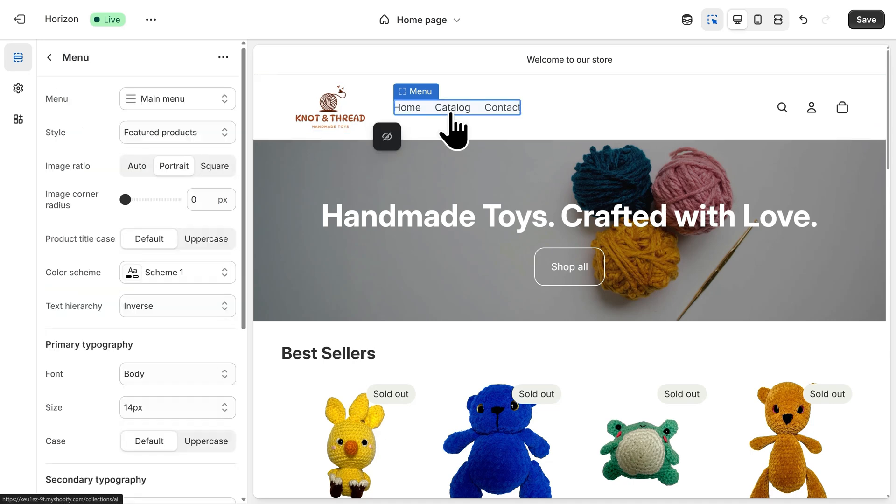
click(194, 99)
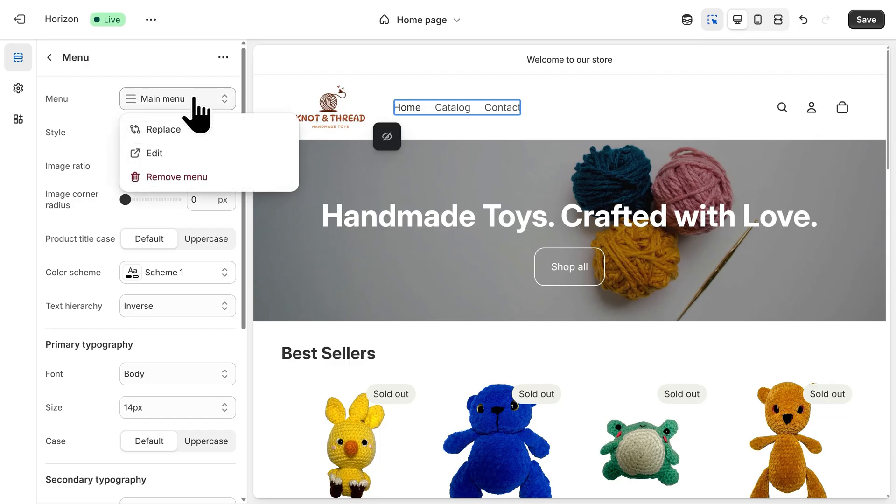
click(192, 154)
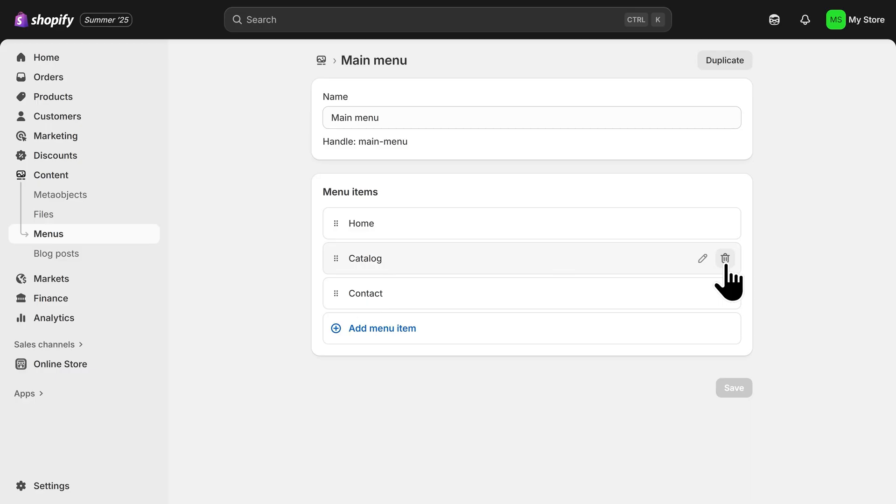
click(725, 261)
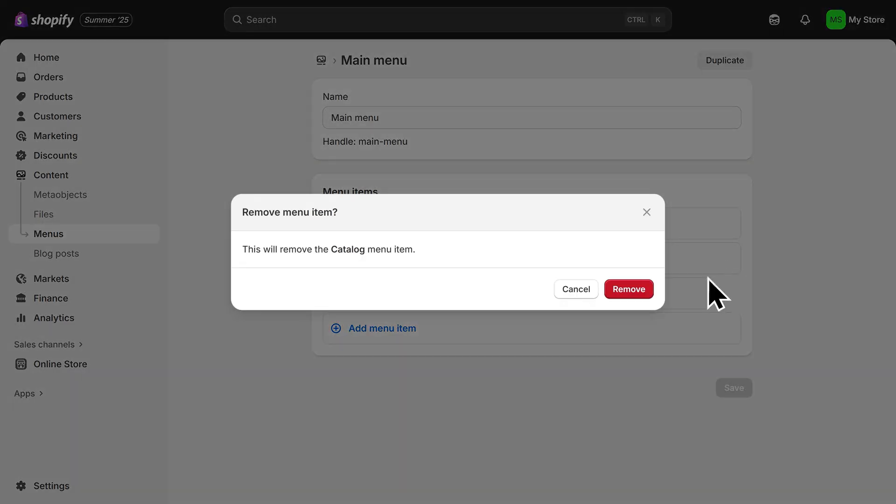
click(631, 291)
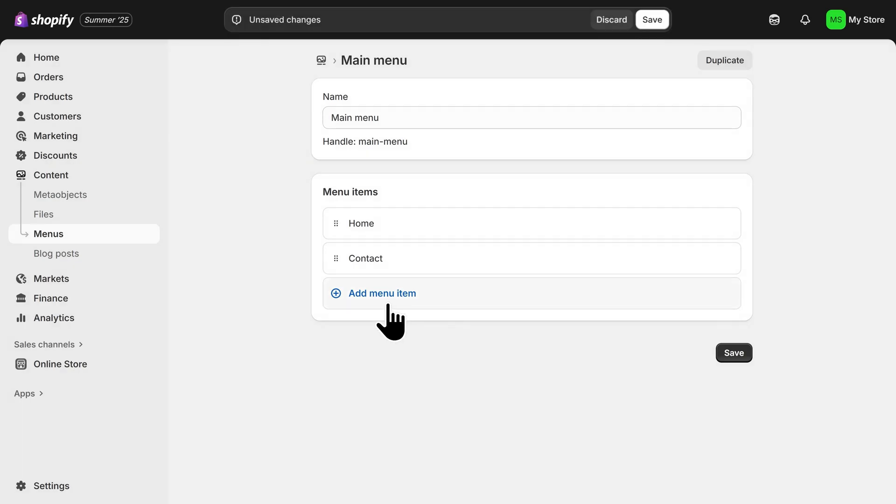
- Add a menu item labelled "Our Best Sellers" that links to the Best Sellers collection
click(388, 307)
text(Our Best Sellers)
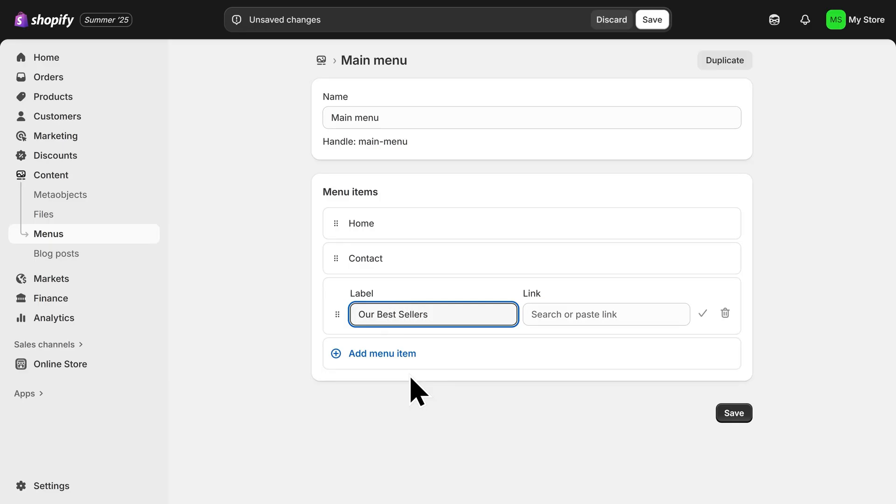
click(561, 314)
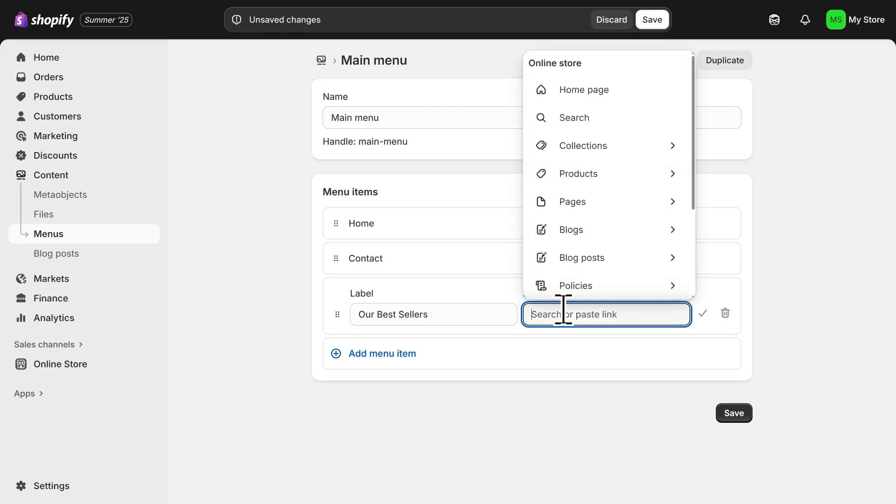
click(605, 148)
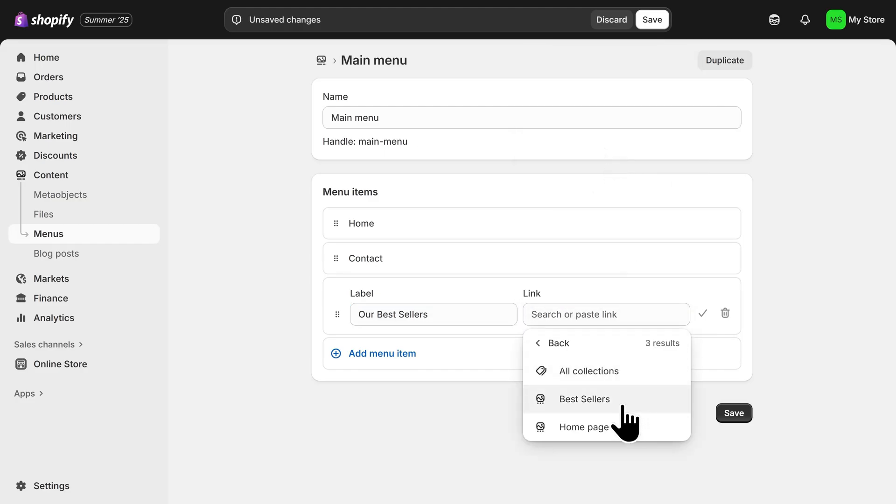
click(623, 406)
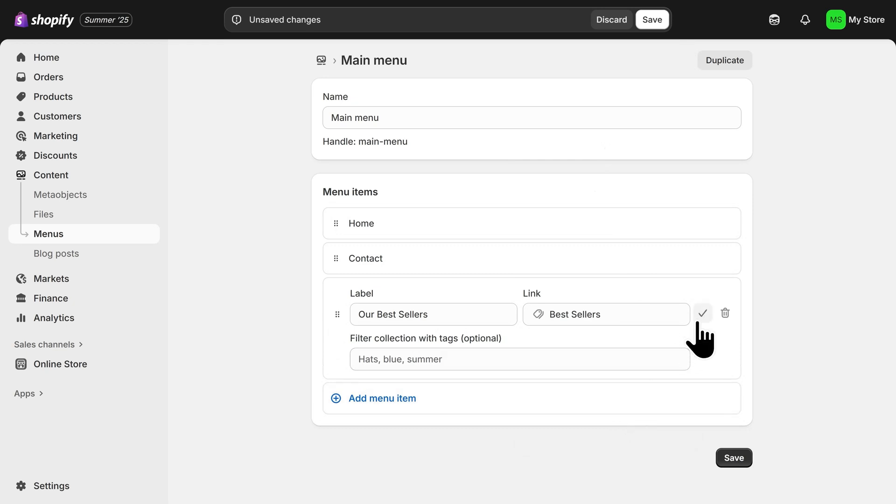
click(702, 313)
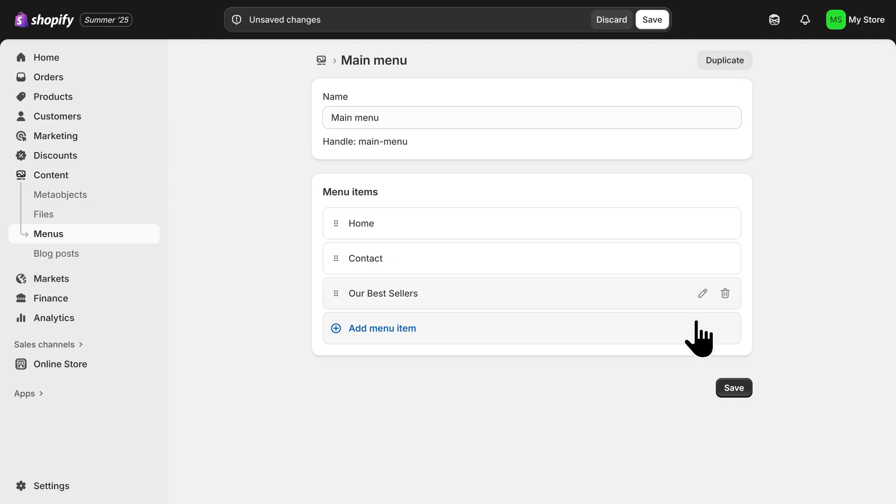
- Move Our Best Sellers between Home and Contact, save the menu, and return to the Horizon theme editor
drag(337, 298, 350, 269)
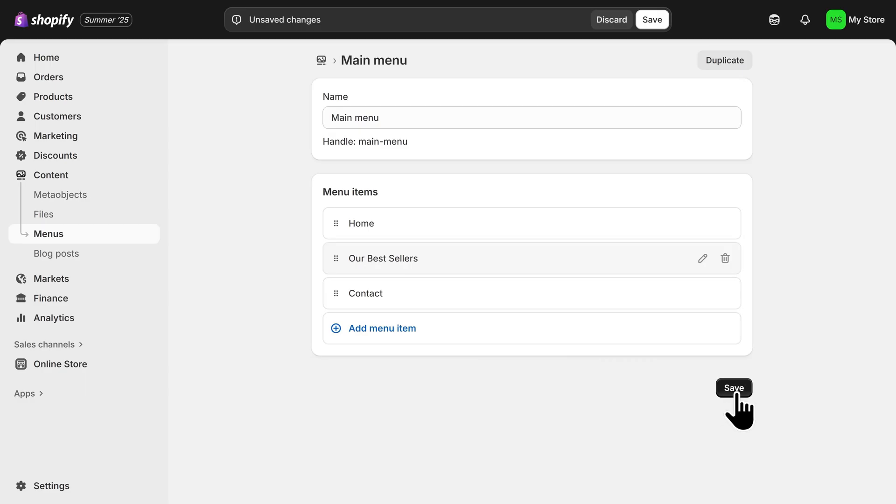
click(734, 388)
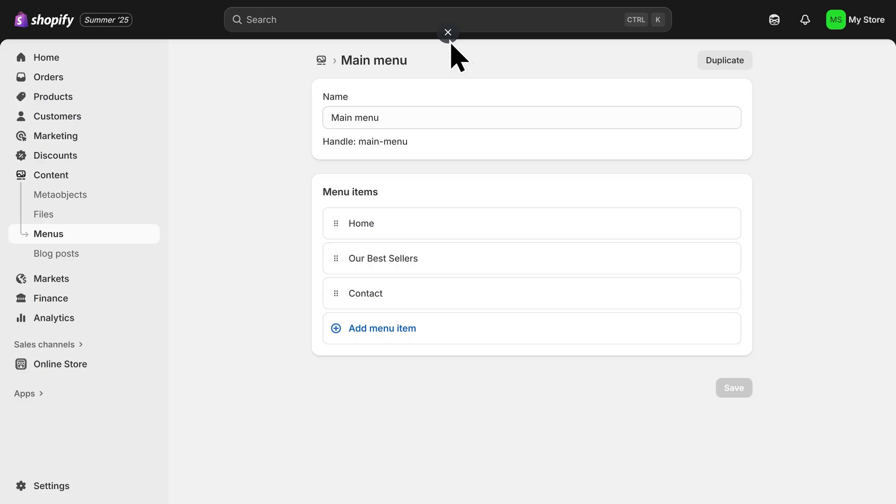
click(448, 32)
click(217, 11)
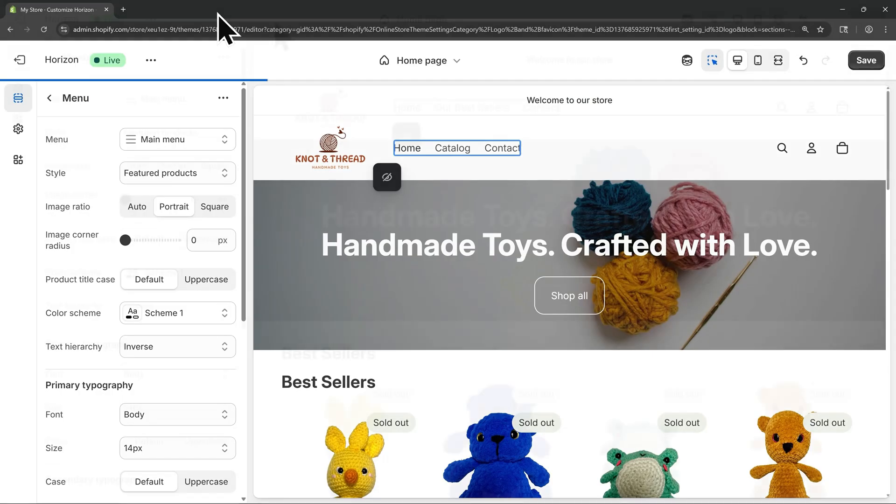
key(F11)
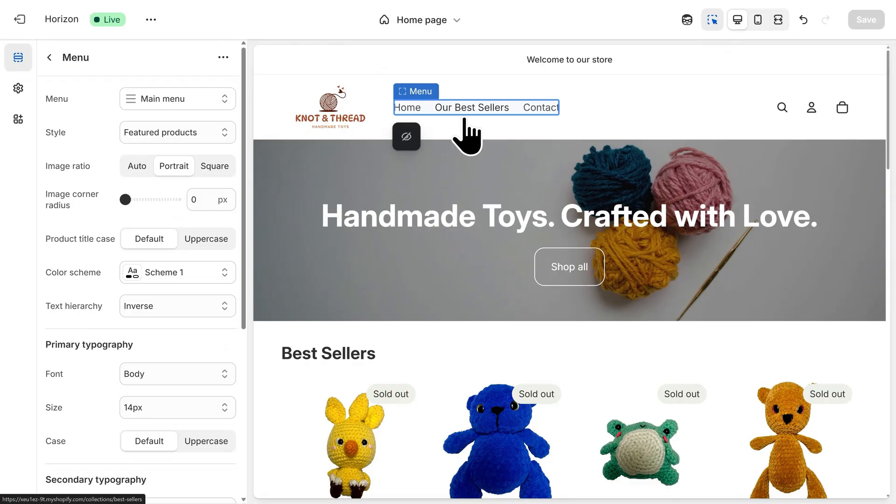
- Open the store's policy settings from the policy links in the home page footer
scroll(474, 180, down, 15)
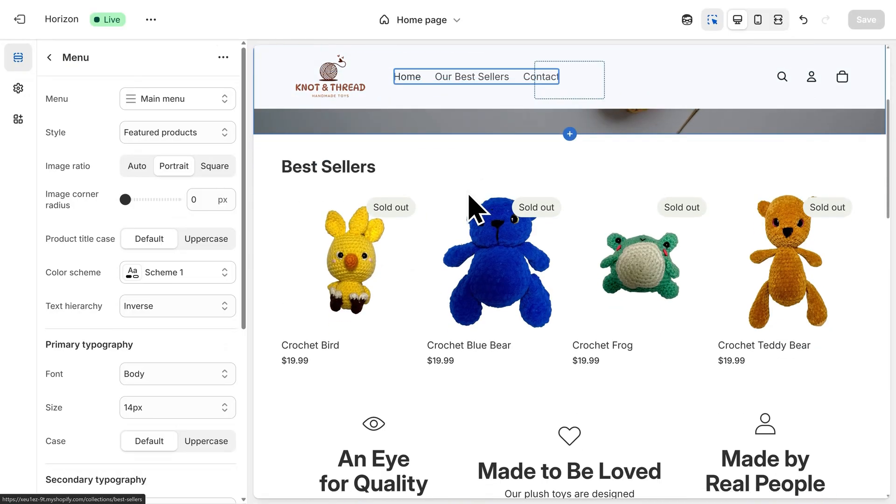
scroll(474, 279, down, 5)
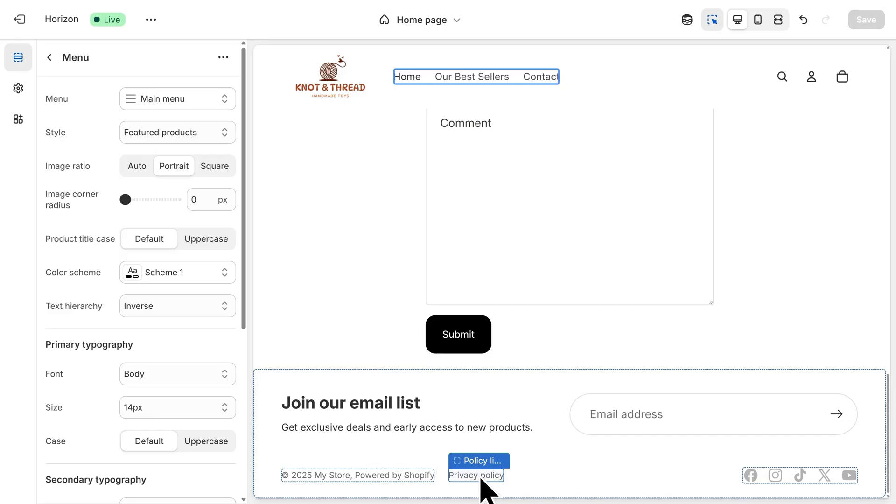
click(481, 476)
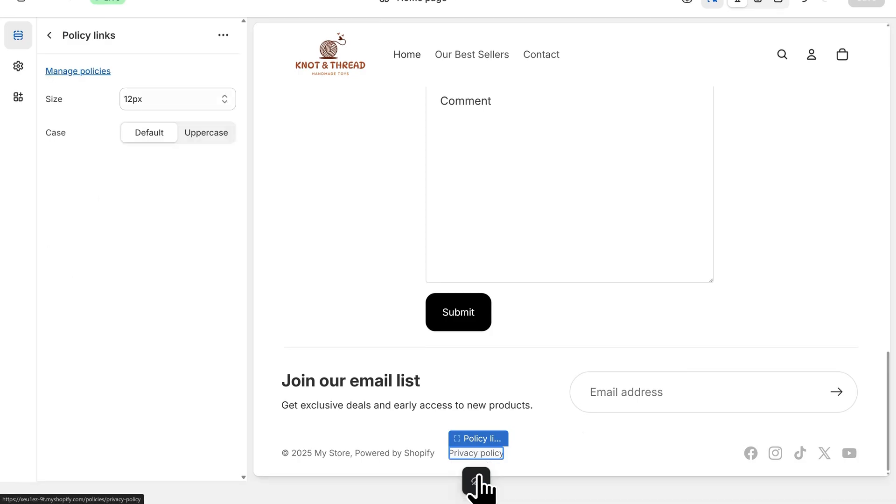
click(78, 72)
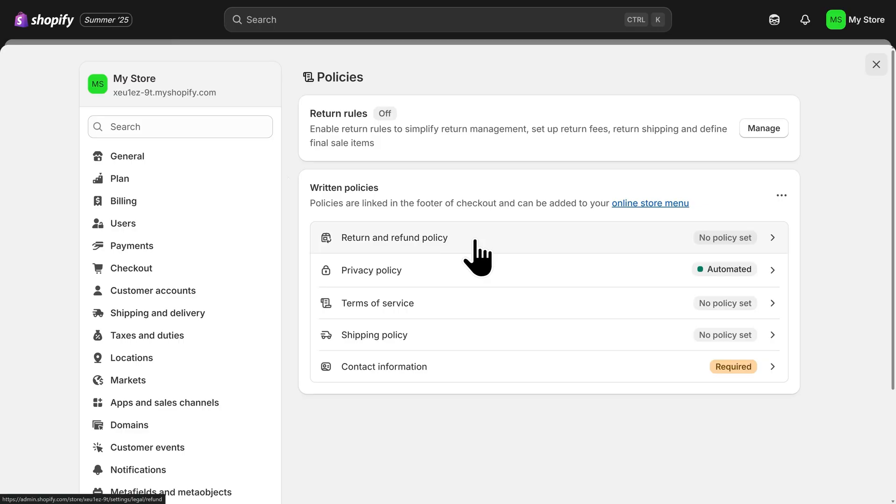
- Publish the return and refund policy using the provided template, and publish the terms of service
click(476, 257)
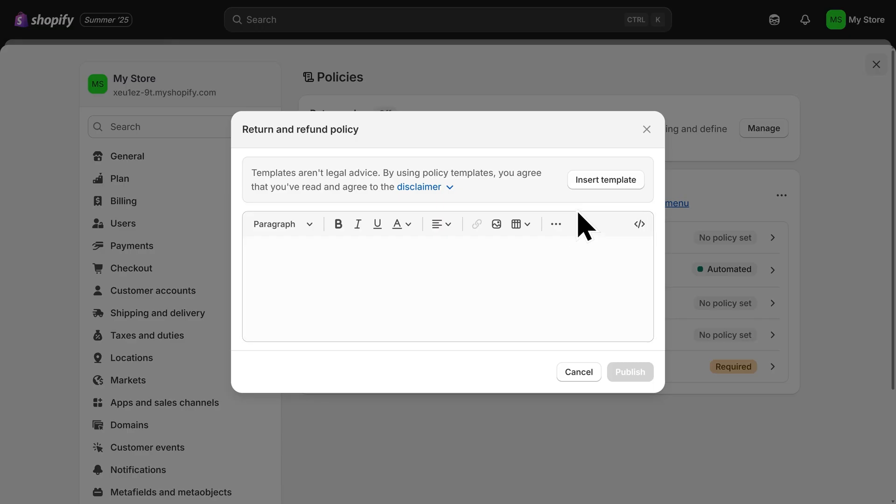
click(604, 186)
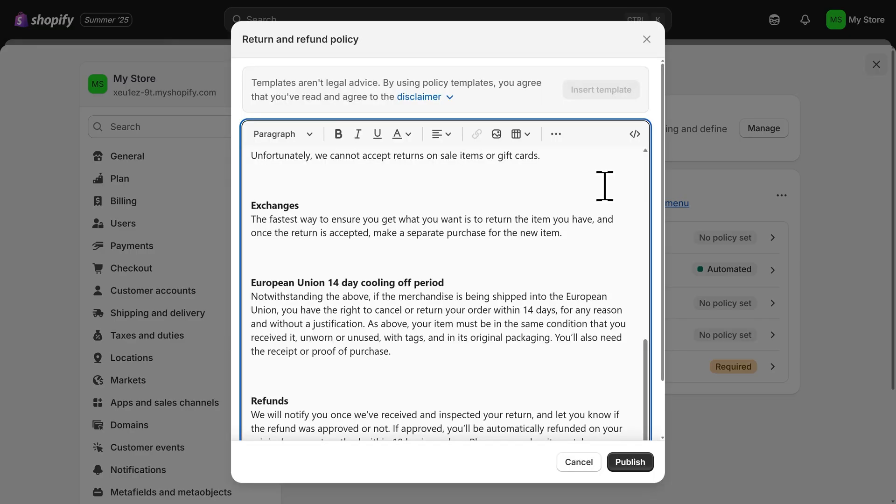
drag(648, 366, 642, 167)
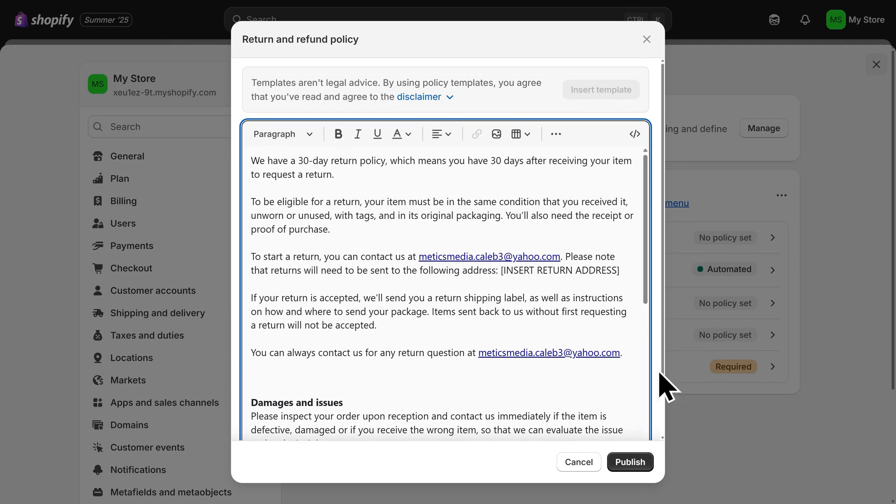
click(638, 461)
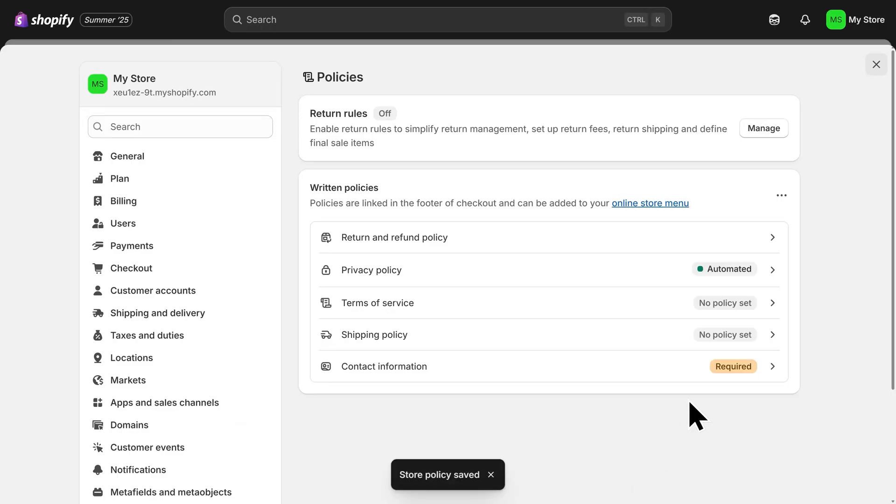
click(711, 303)
click(634, 462)
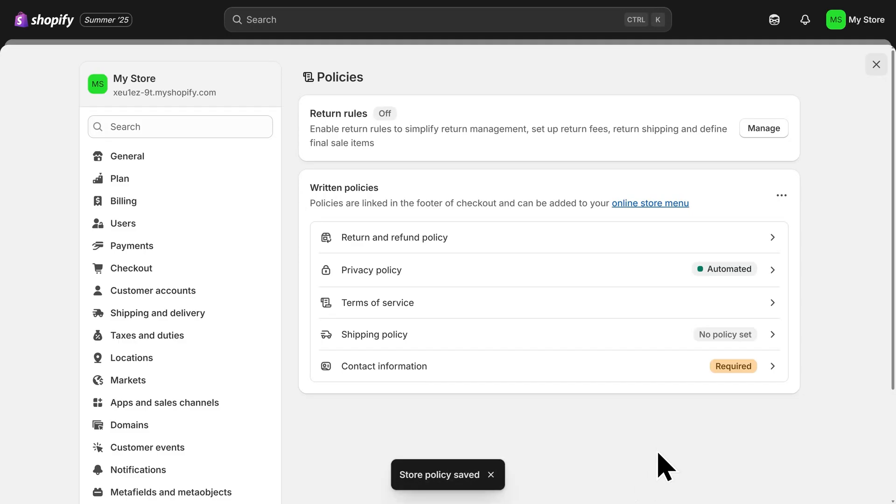
- Publish a shipping policy reading "Insert shipping policy here", and publish the prefilled contact information
click(712, 351)
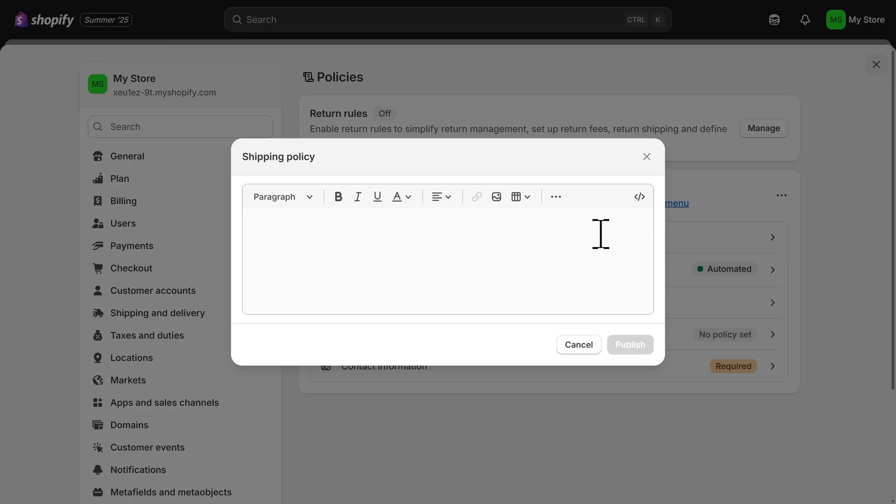
click(601, 234)
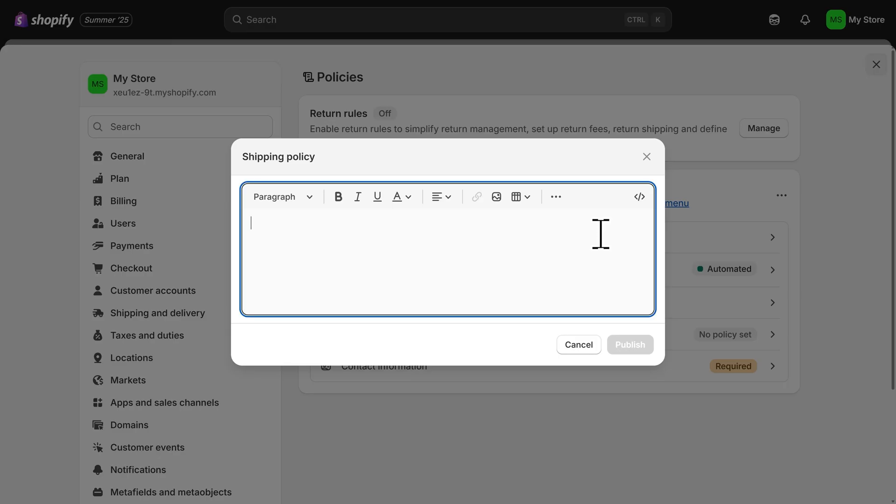
text(Insert ship)
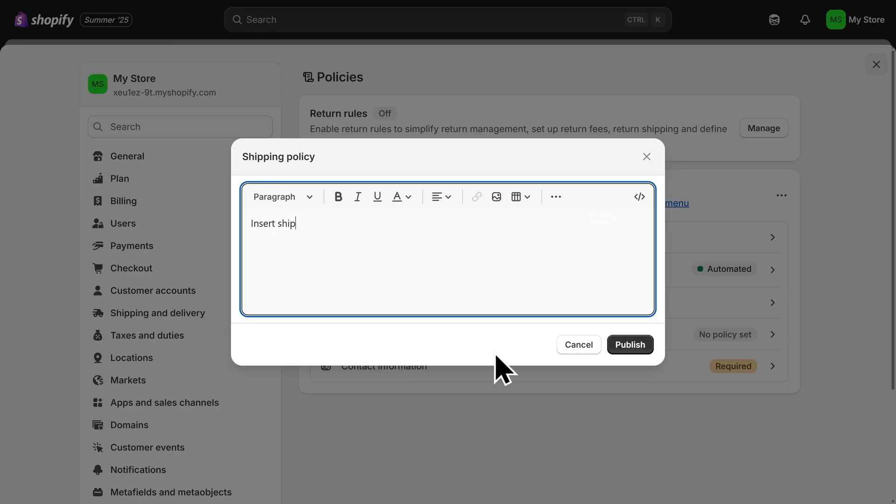
text(ping policy here)
click(627, 345)
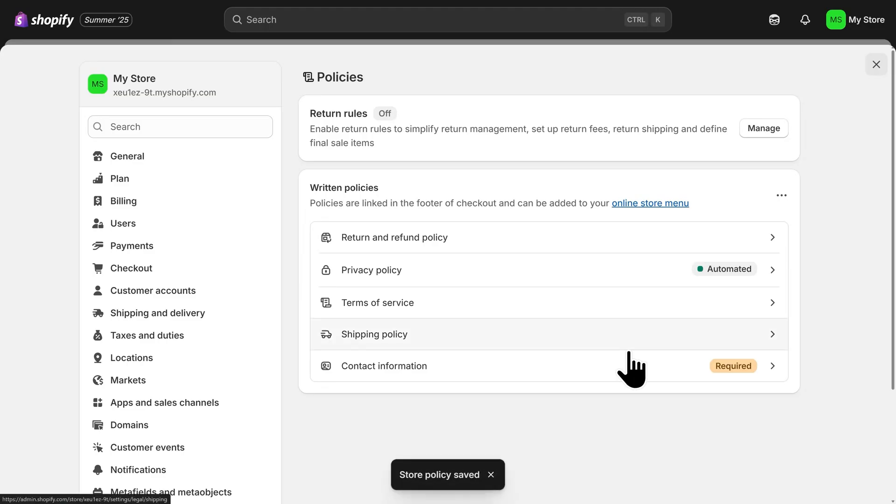
click(659, 373)
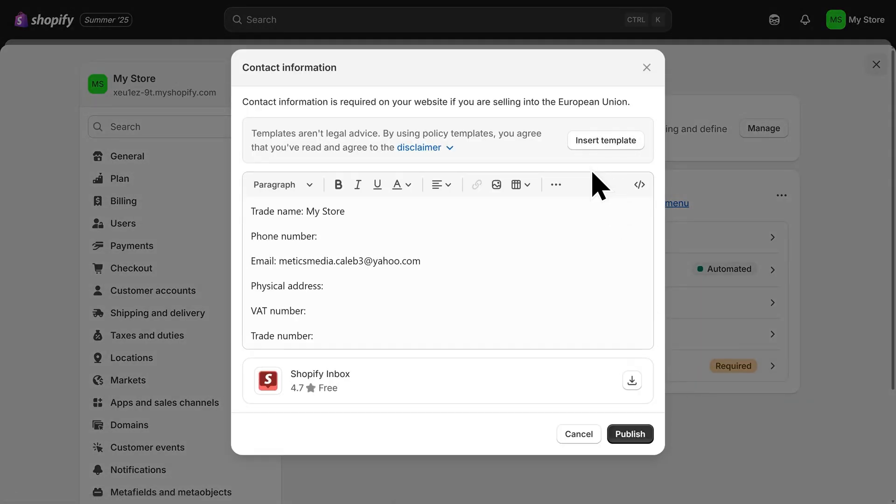
click(629, 435)
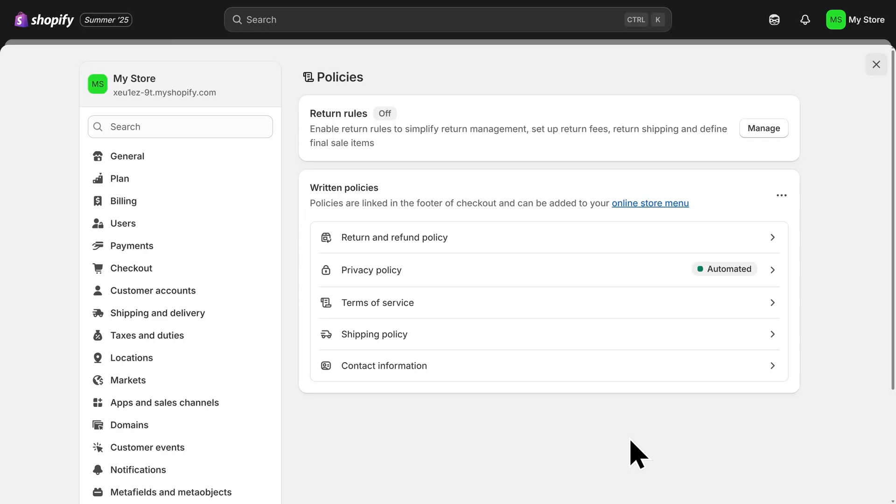
- Return to the Horizon theme editor and open the theme settings
key(F11)
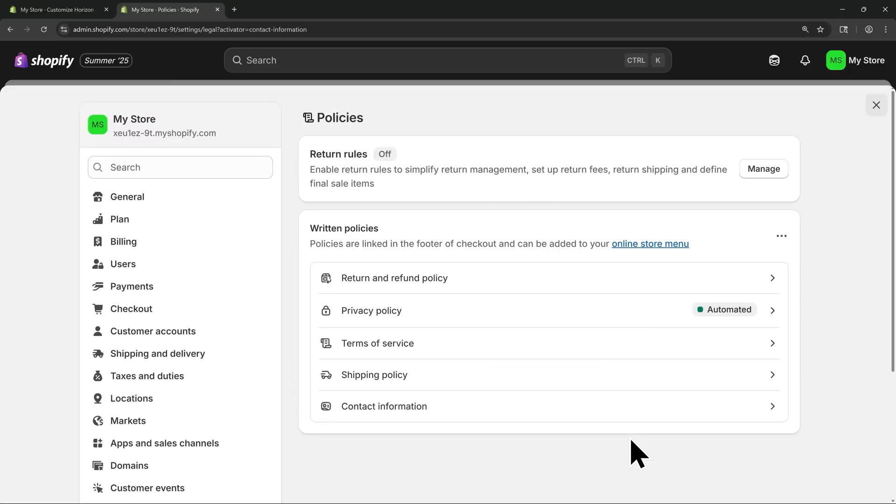
click(218, 10)
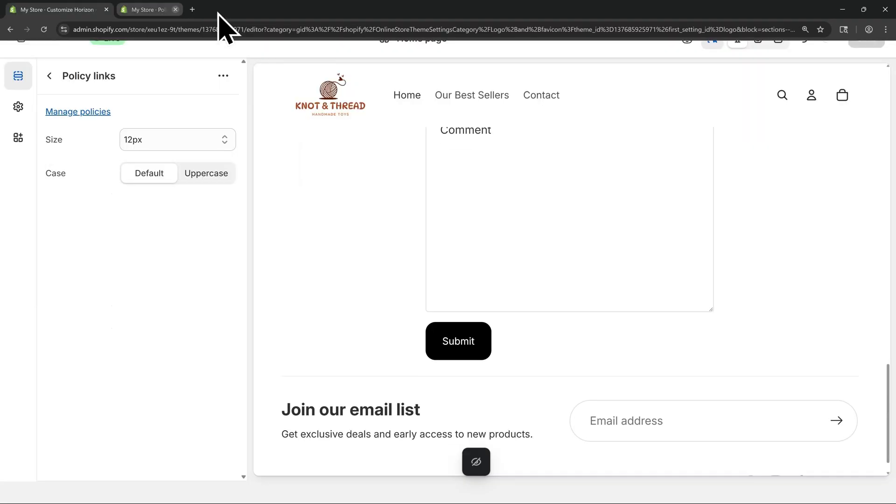
key(F11)
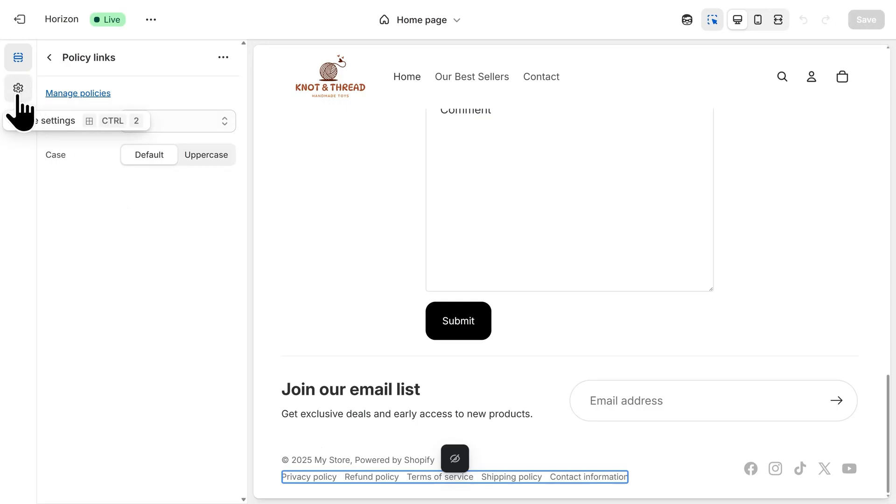
click(18, 88)
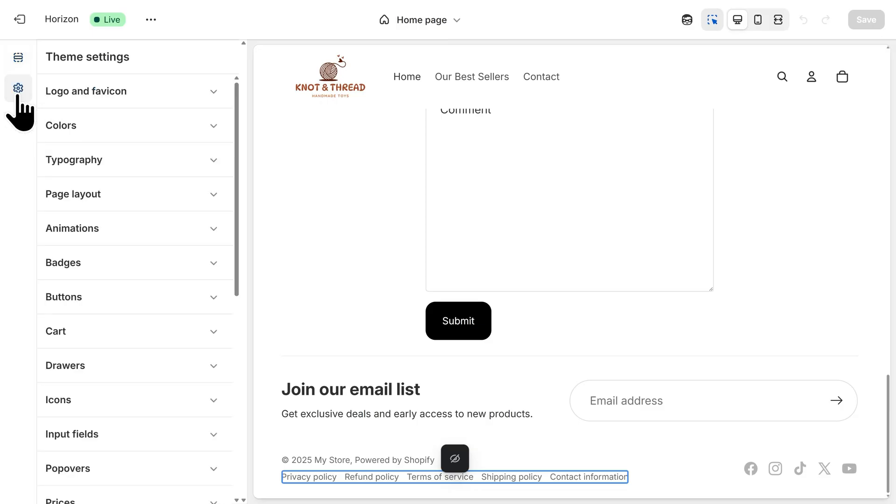
- Upload Favicon-500x500.png as the store's favicon and check the browser tab icon
click(113, 99)
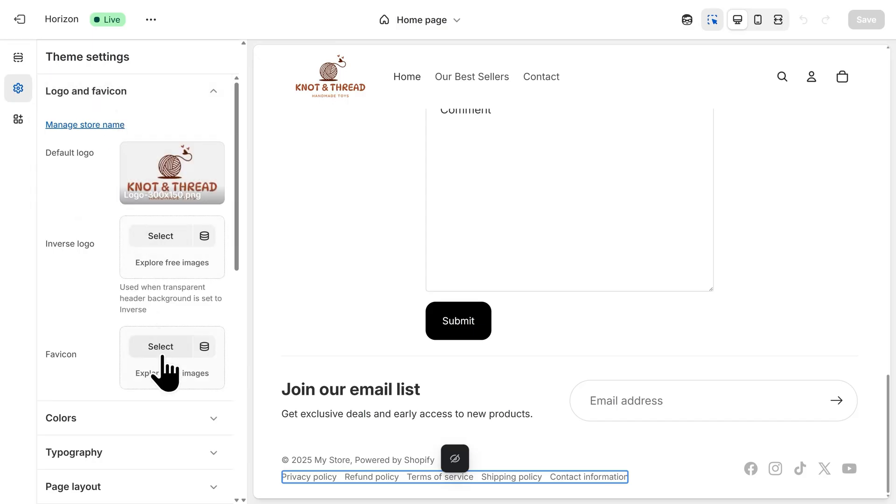
click(163, 356)
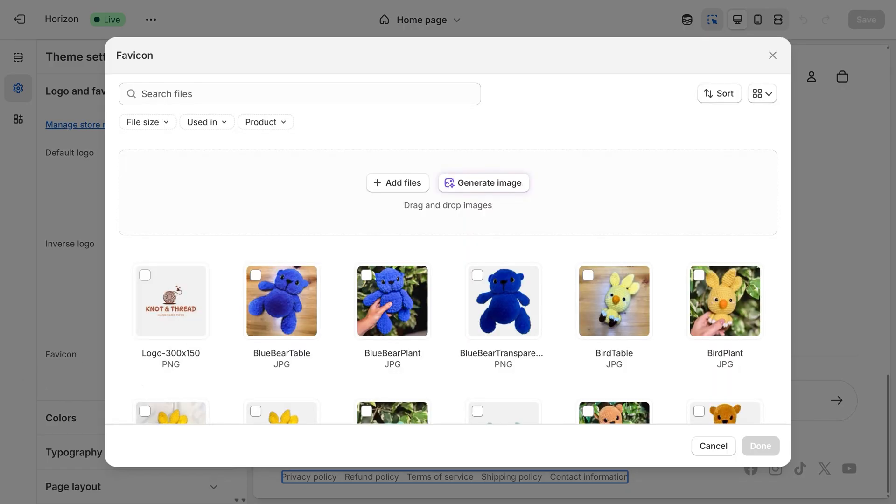
drag(215, 262, 329, 219)
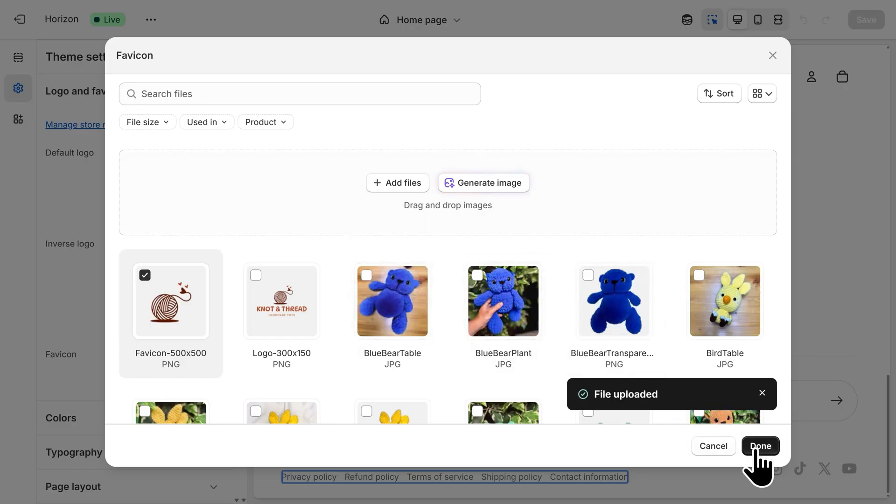
click(755, 447)
scroll(756, 455, down, 5)
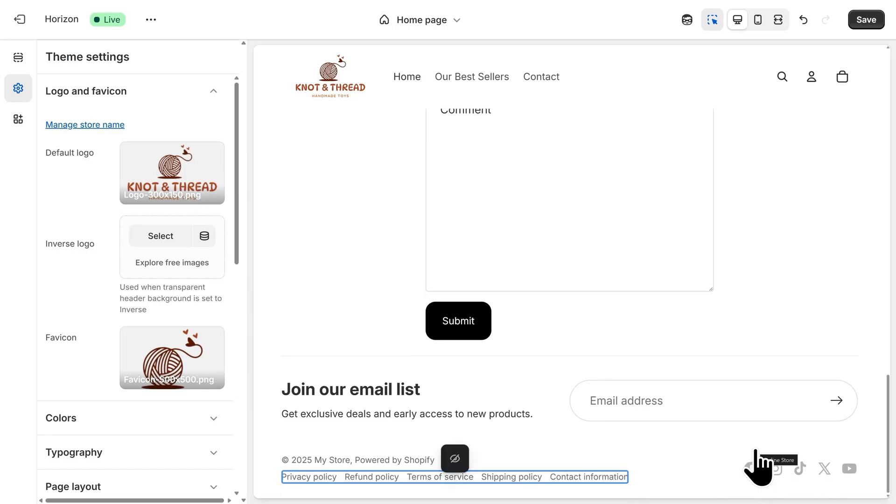
key(F11)
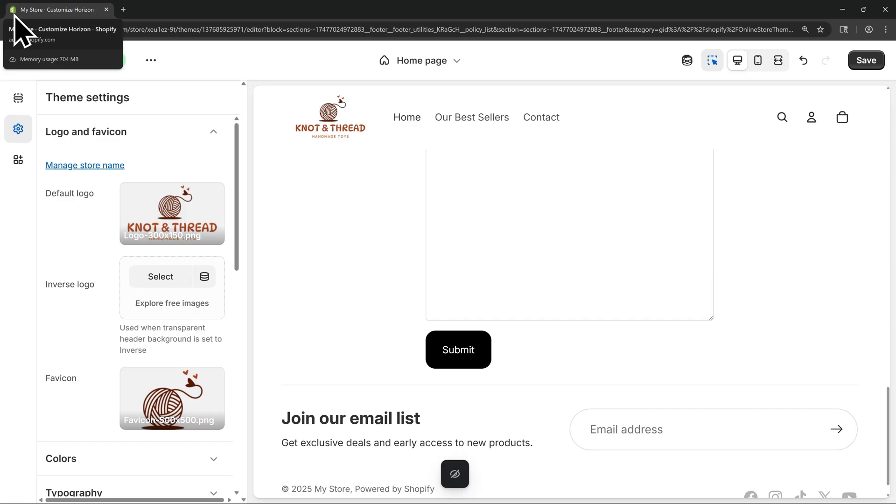
key(F11)
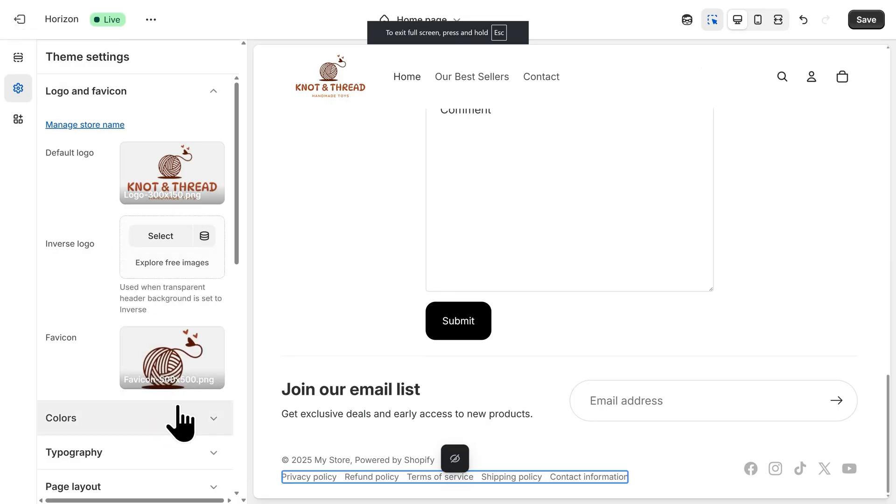
- Look through the theme's color schemes and typography settings, including the fonts available for body text
click(158, 417)
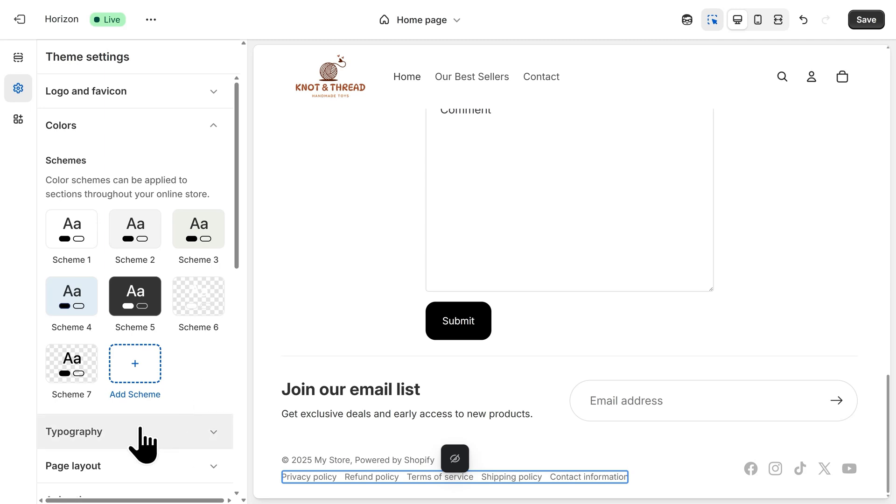
click(141, 431)
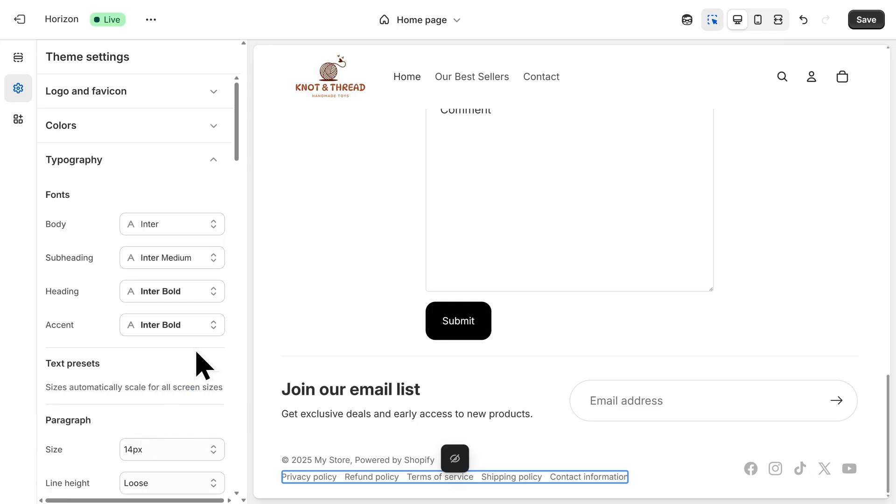
click(192, 232)
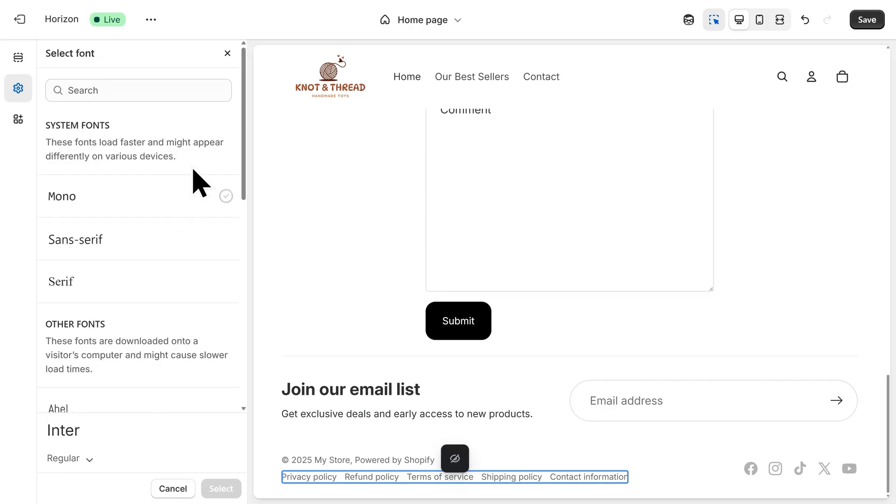
click(228, 54)
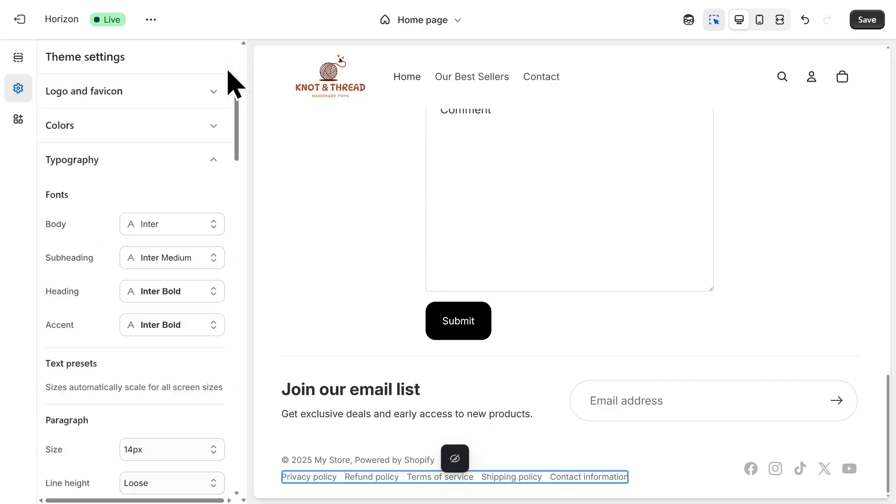
click(208, 164)
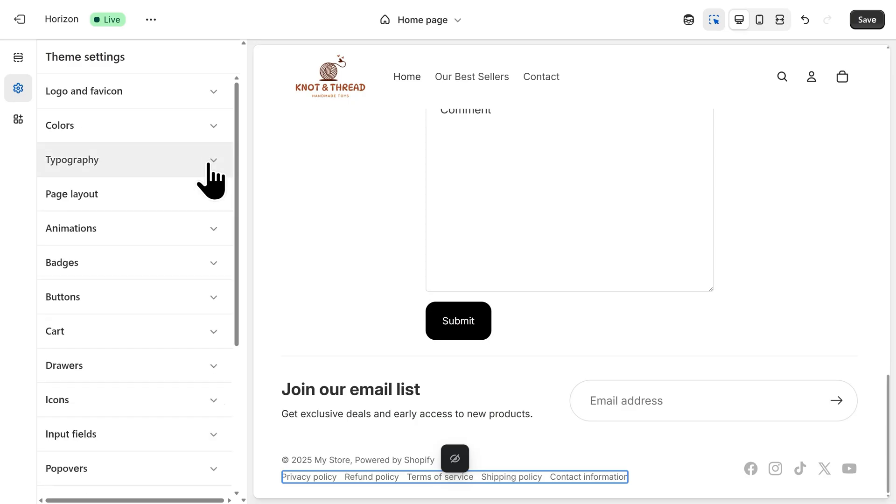
- Enable the page transition and product card to product page transition animations, and set the card hover effect to Lift
click(158, 232)
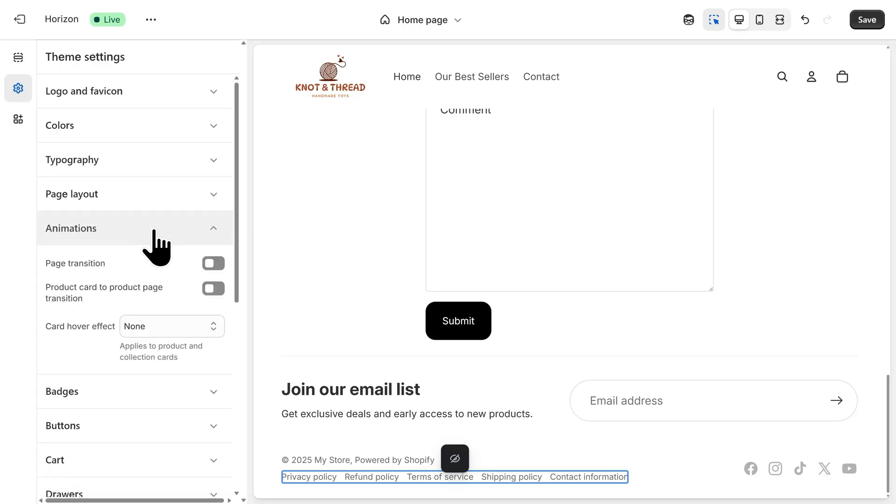
click(215, 265)
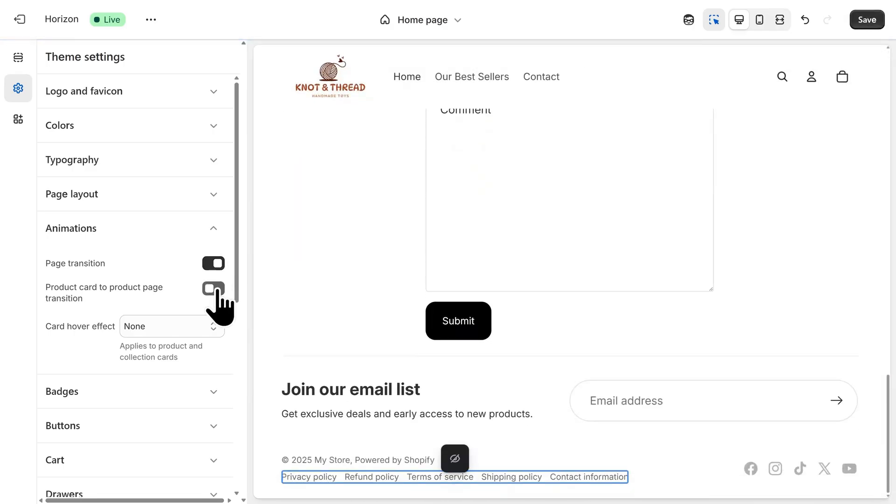
click(215, 289)
click(191, 332)
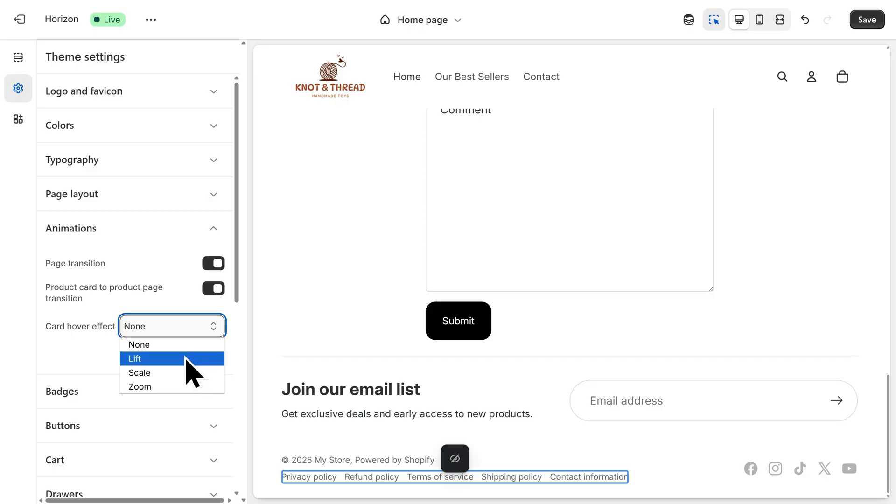
click(188, 359)
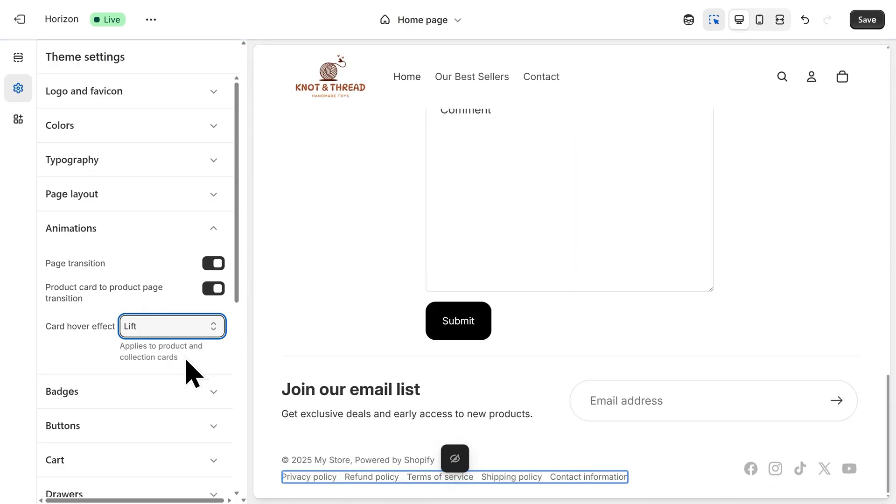
- Turn off showing the second image on hover for product cards
scroll(187, 373, down, 5)
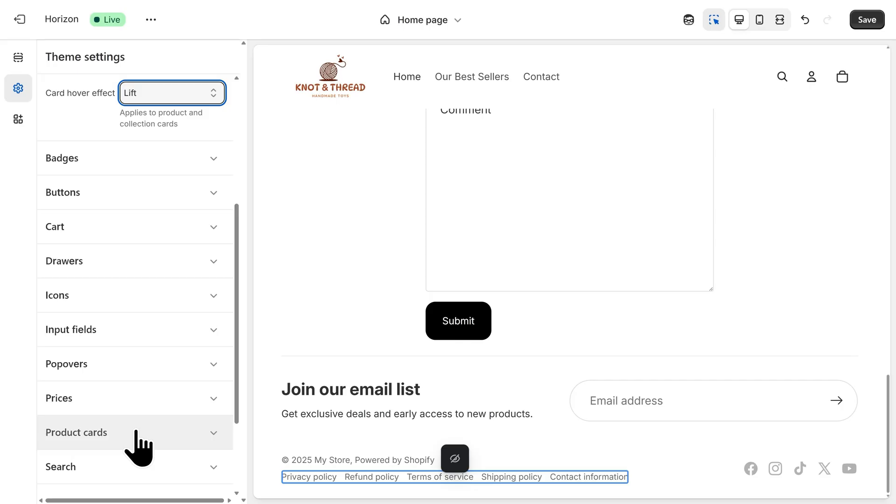
click(136, 431)
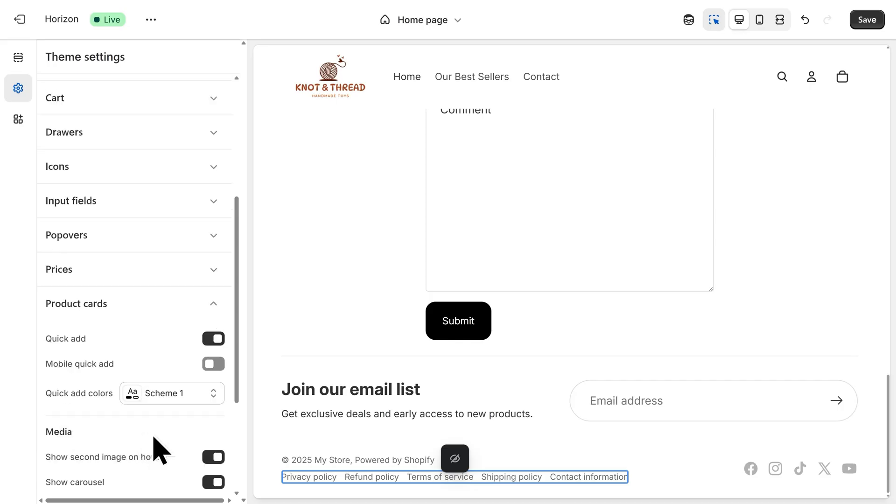
click(211, 460)
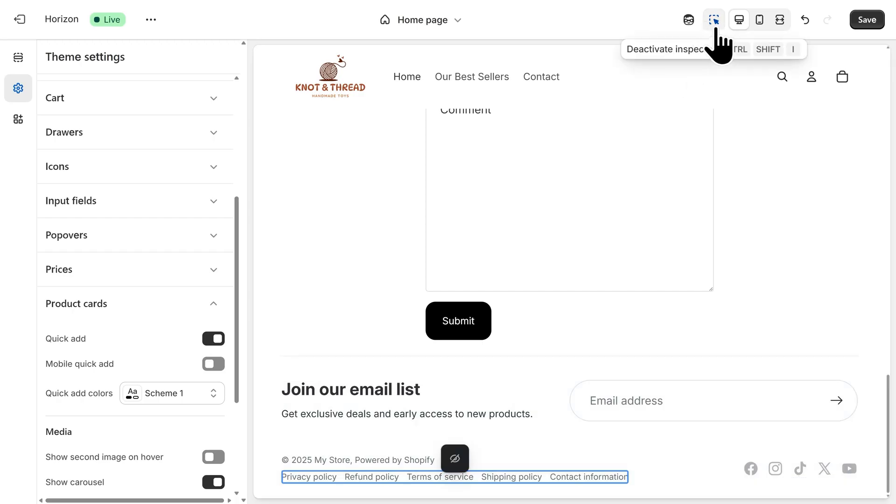
- Deactivate the preview inspector, preview the Crochet Teddy Bear product page on desktop, and return to the home page
click(716, 31)
scroll(742, 227, up, 20)
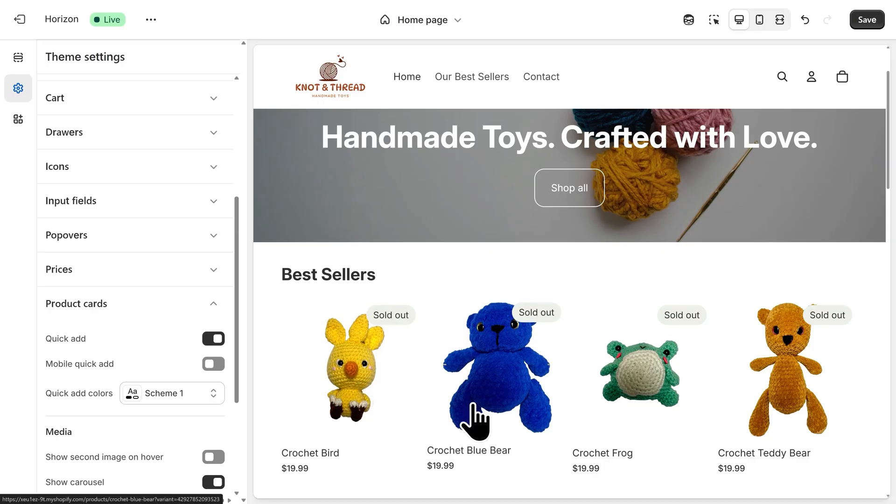
click(775, 425)
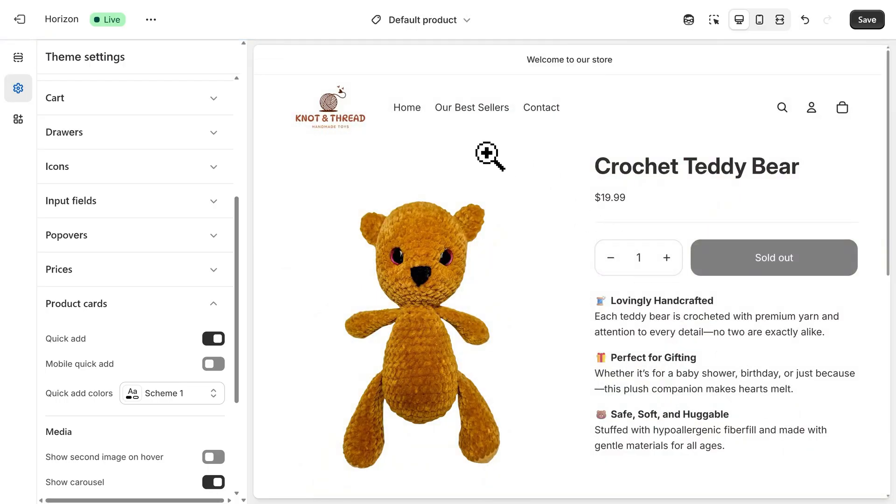
click(407, 117)
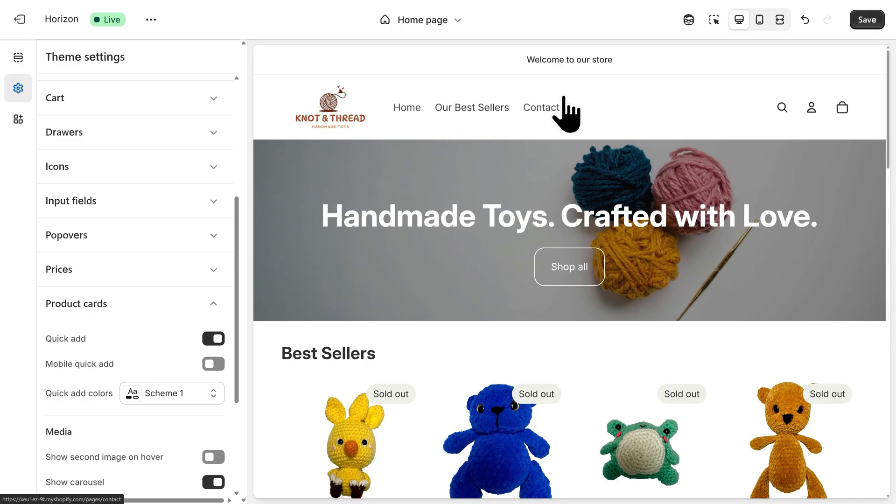
- Preview the home page and the Crochet Teddy Bear product page in the mobile layout
click(759, 21)
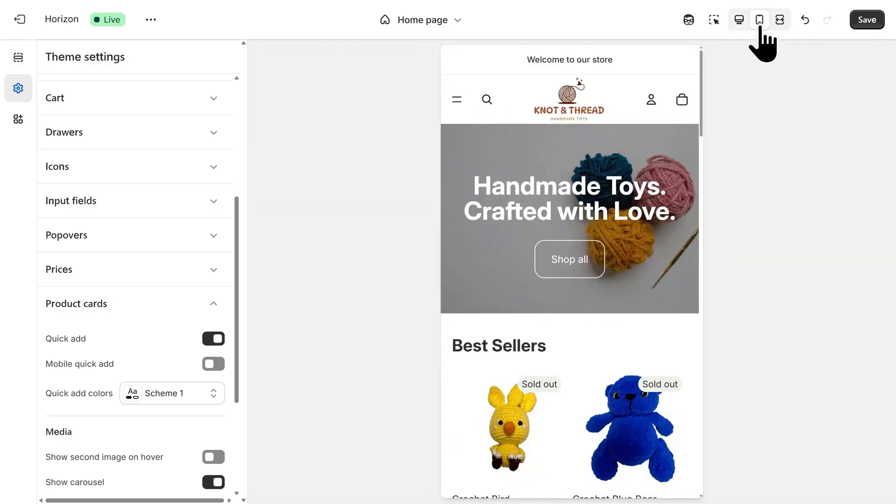
scroll(702, 89, down, 2)
drag(704, 88, 703, 130)
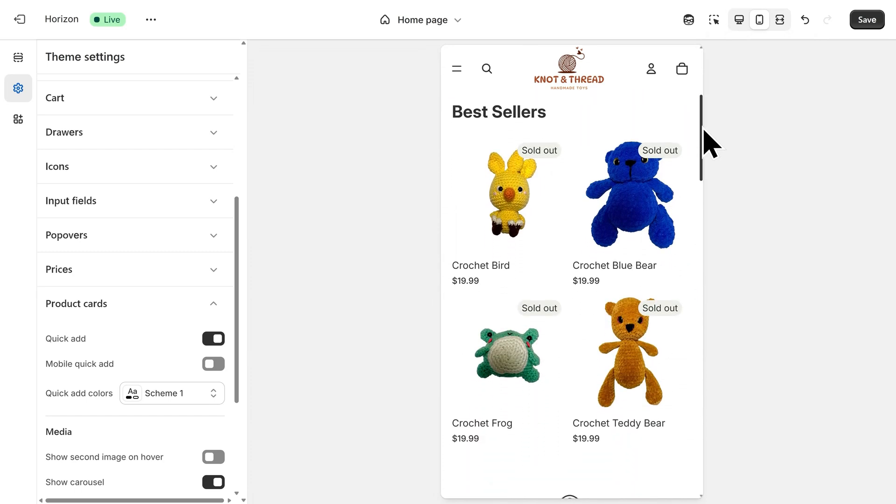
click(637, 356)
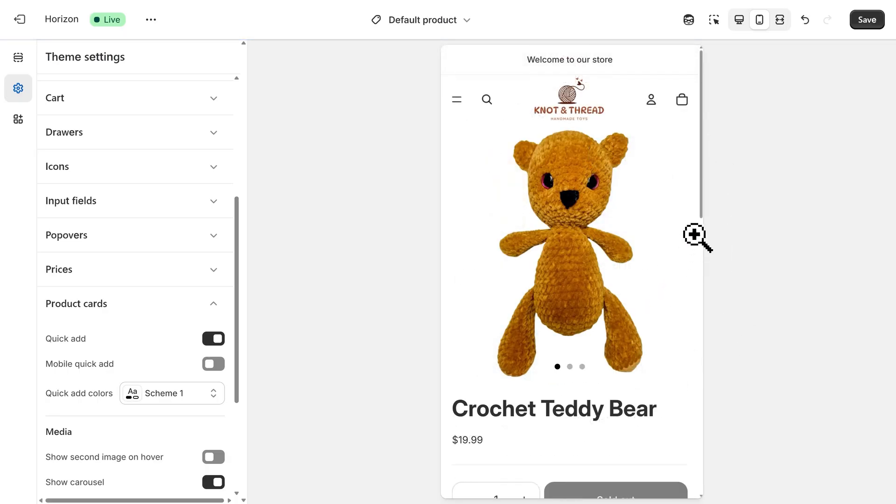
drag(701, 220, 703, 305)
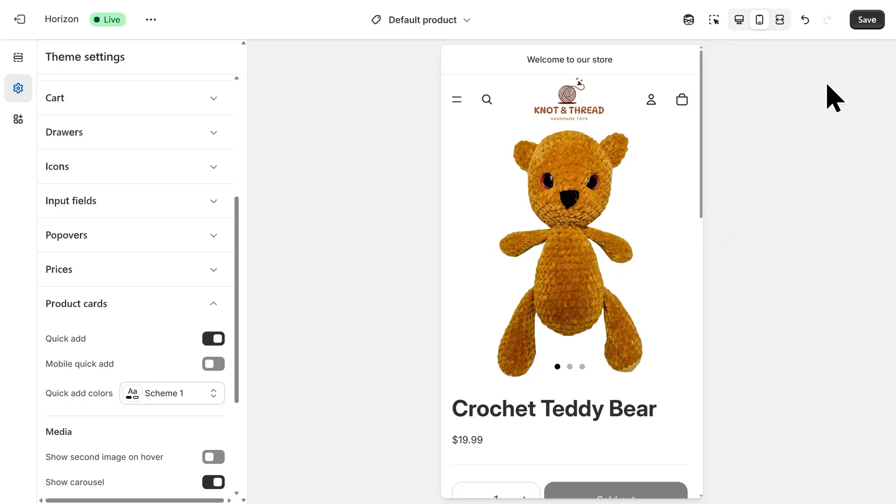
- Save the theme changes and leave the editor for the store settings
click(867, 20)
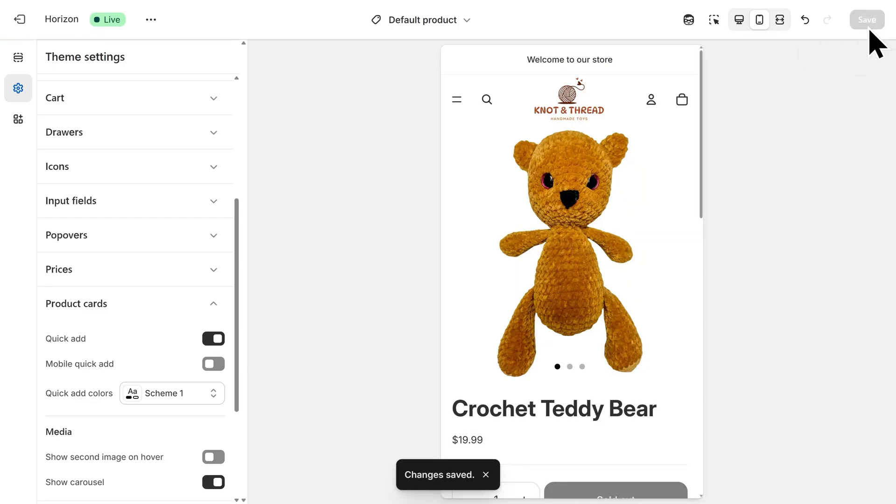
click(21, 21)
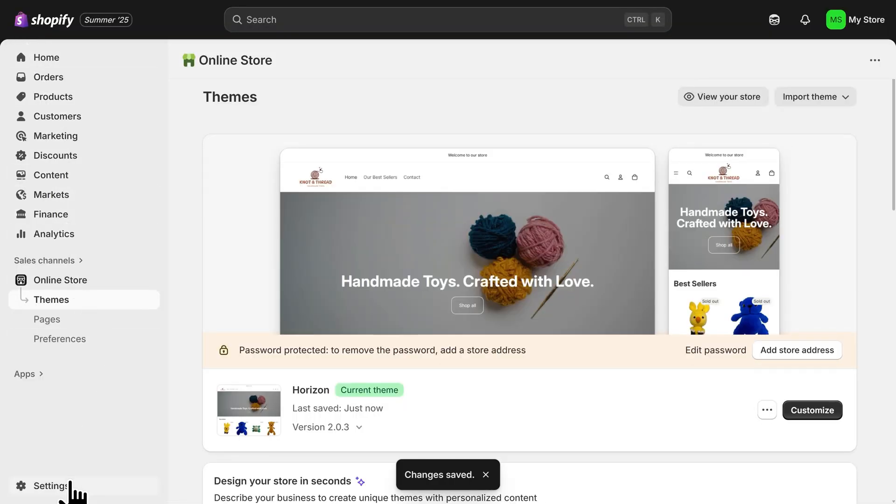
click(51, 485)
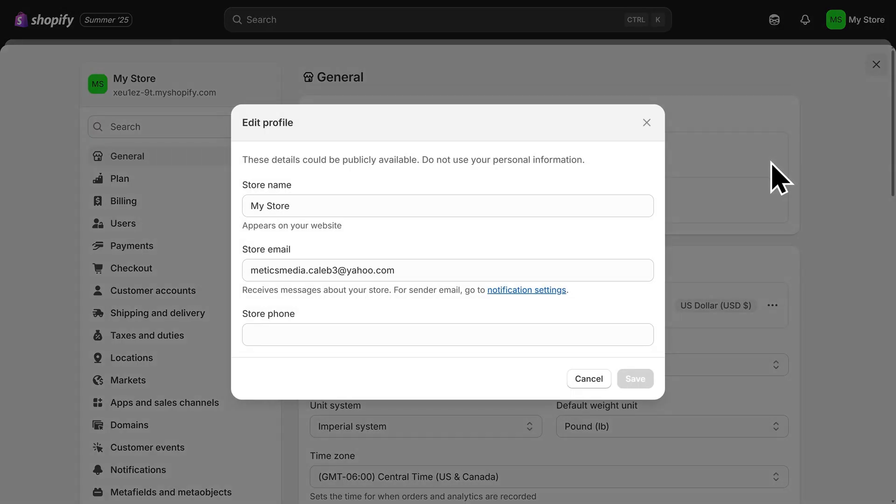
- Change the store name to "Knot & Thread" in the store profile and save it
click(312, 205)
key(ctrl+a)
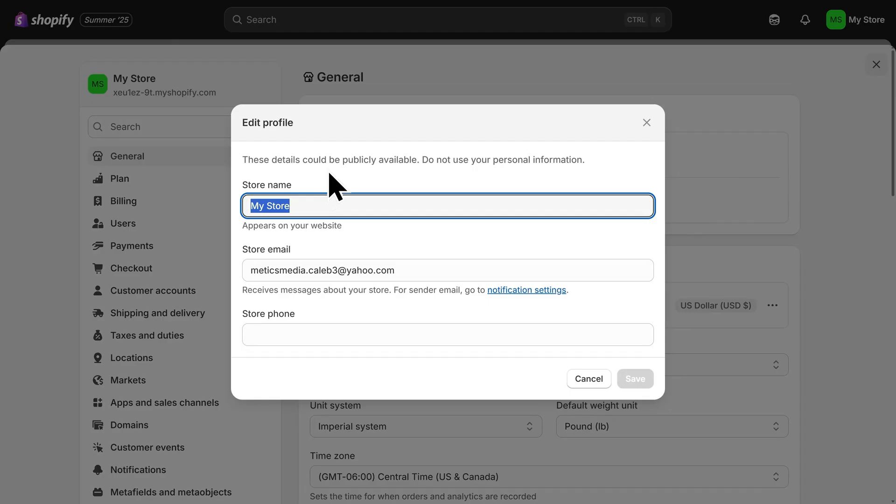
text(Knot & Thread)
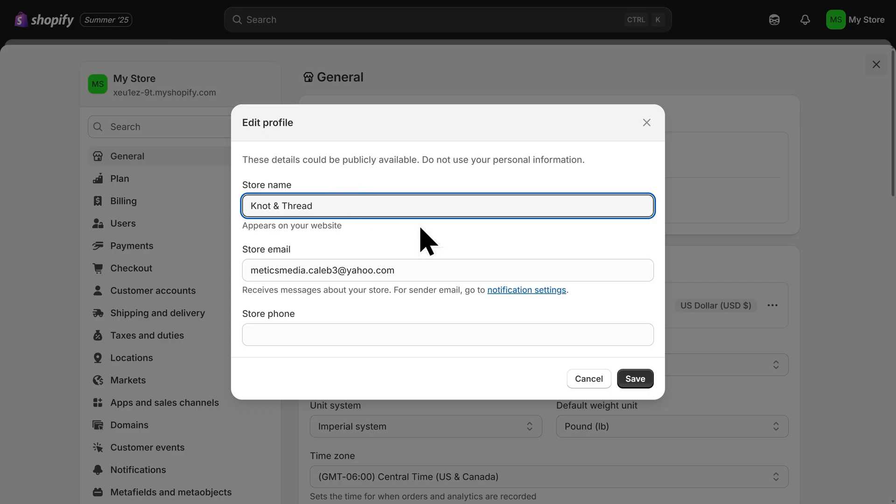
click(635, 387)
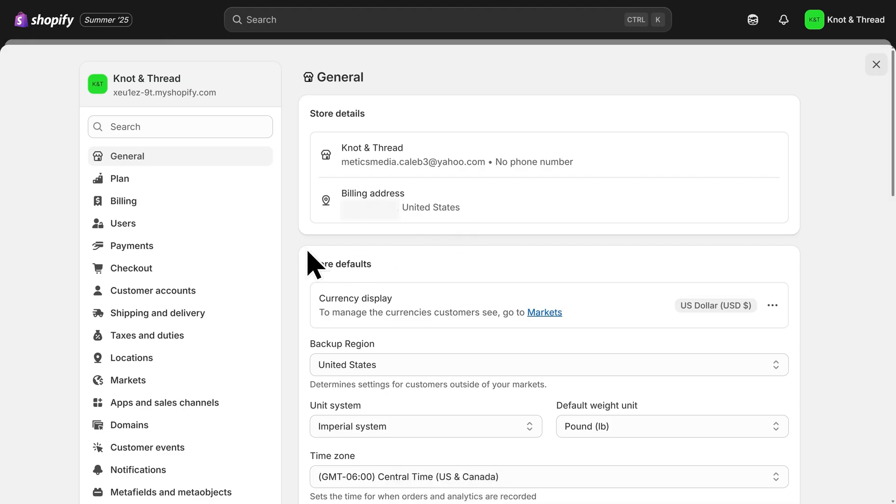
- Review the available payment providers and methods, and open the shipping and delivery settings
click(171, 252)
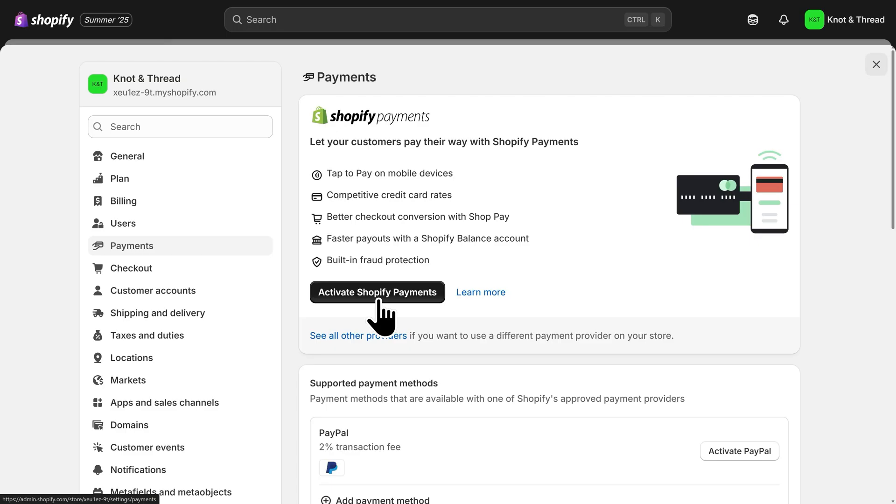
scroll(474, 370, down, 2)
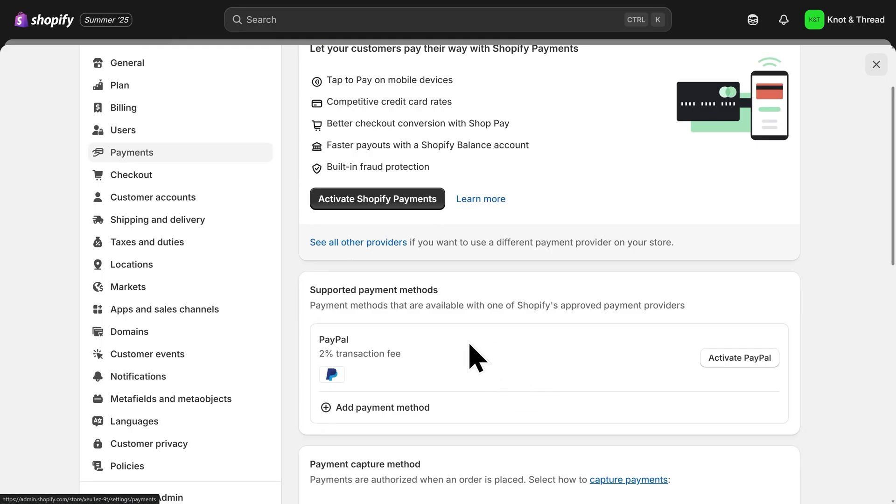
scroll(448, 336, up, 2)
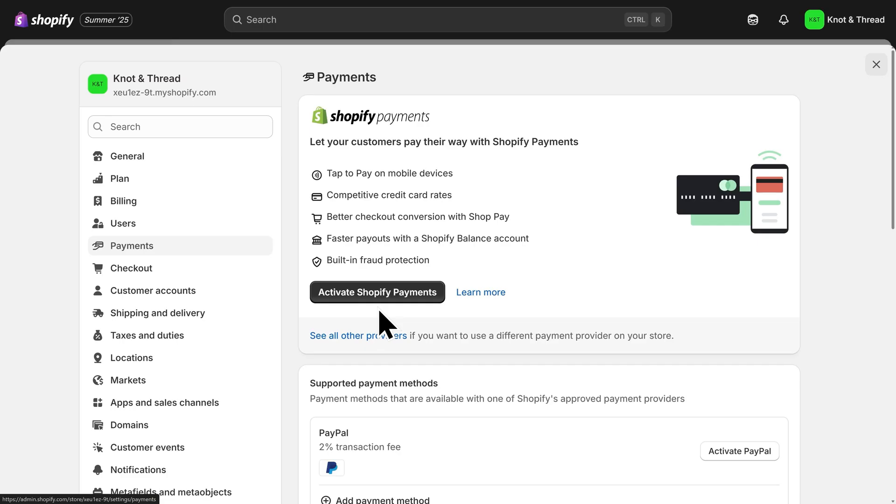
click(219, 318)
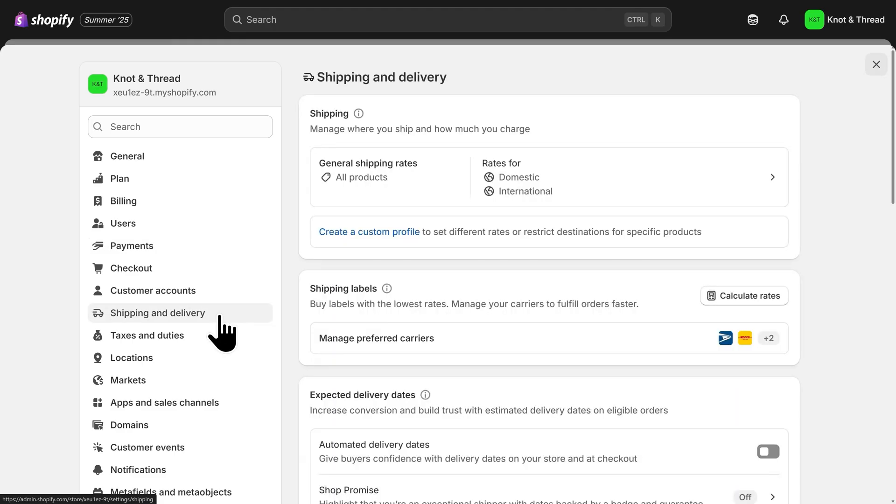
- Review the general shipping rates and domestic shipping zone for all products, and open the taxes and duties settings
click(589, 191)
scroll(589, 191, down, 3)
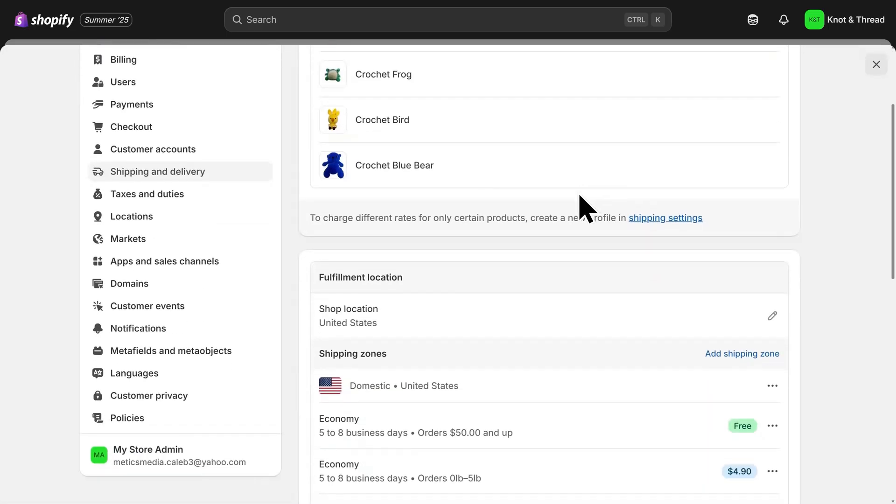
scroll(578, 201, down, 3)
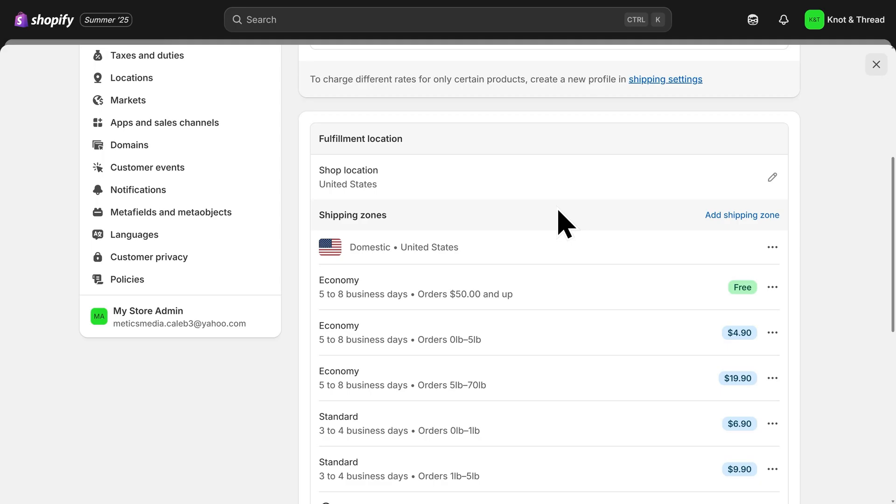
scroll(565, 224, up, 4)
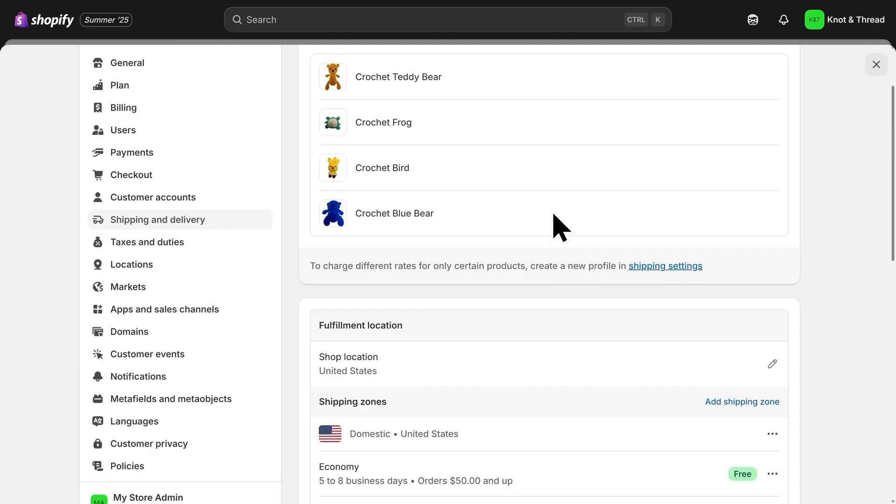
click(200, 247)
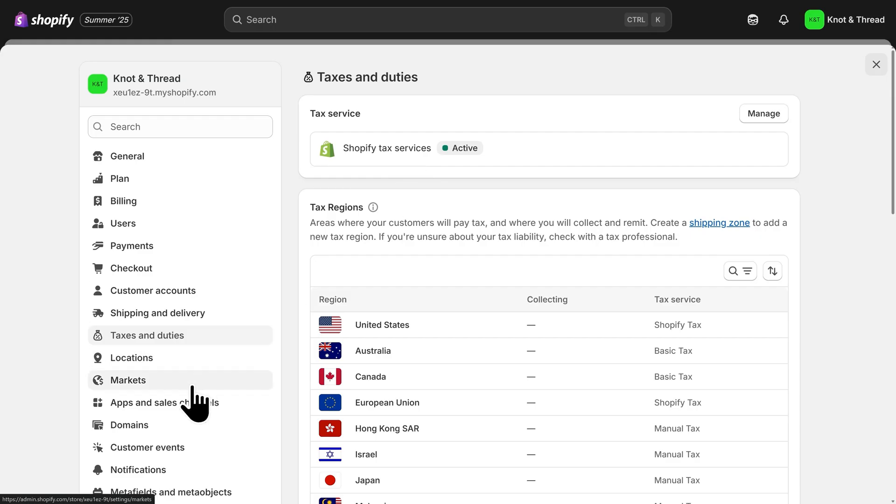
- Open the domain settings and search for new domains to buy with the name "knotthread"
click(167, 428)
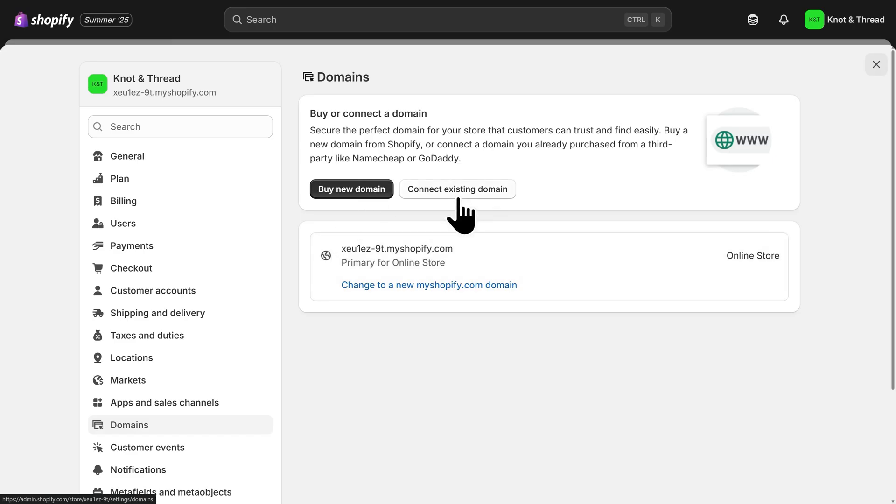
click(350, 198)
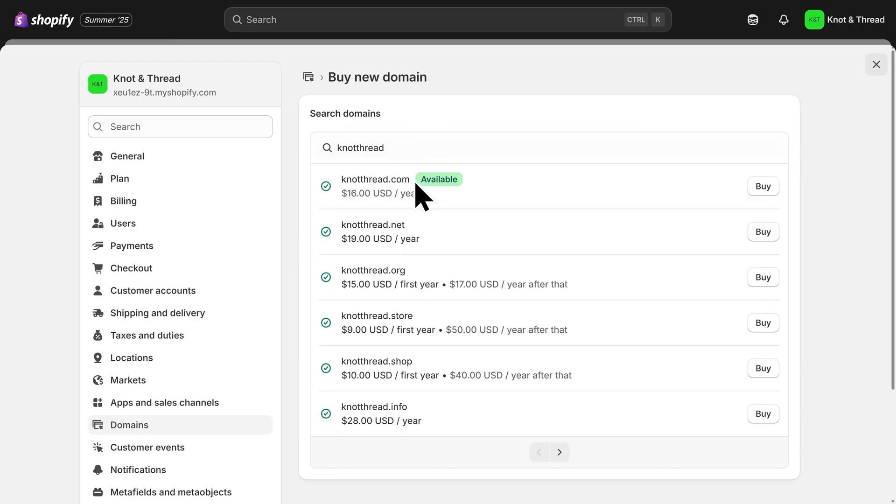
drag(409, 180, 388, 181)
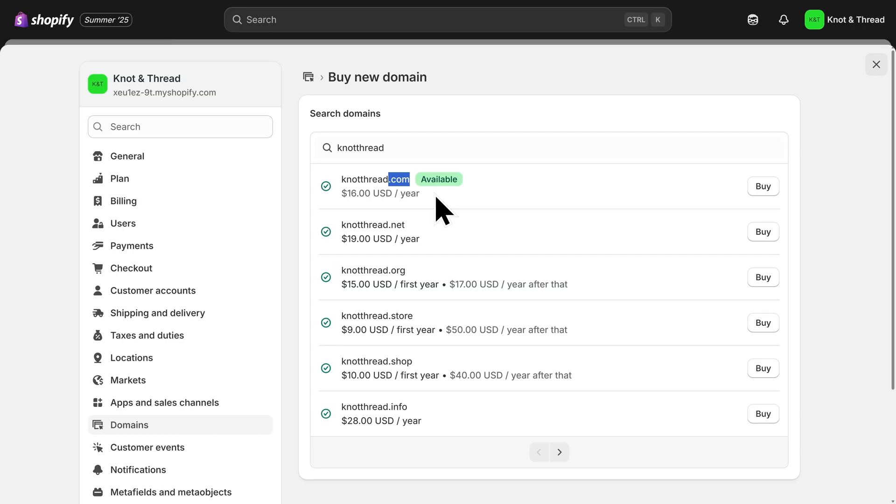
click(437, 198)
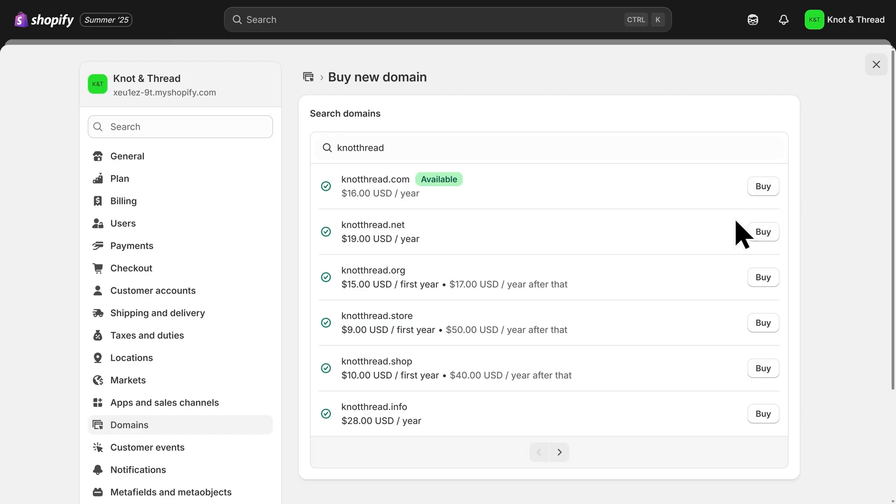
- Open the store's language settings to view the translation options
scroll(236, 262, down, 2)
scroll(233, 270, down, 1)
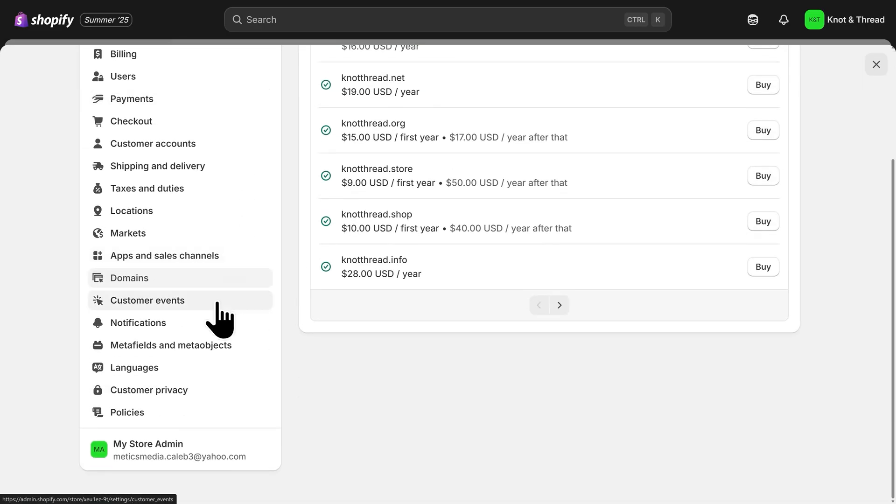
click(178, 369)
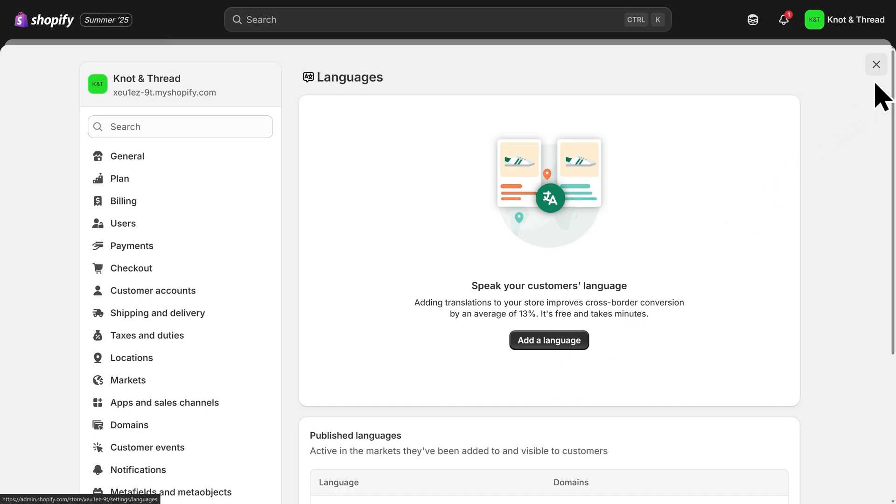
- Leave the store settings and remove the password protection from the online store
click(875, 64)
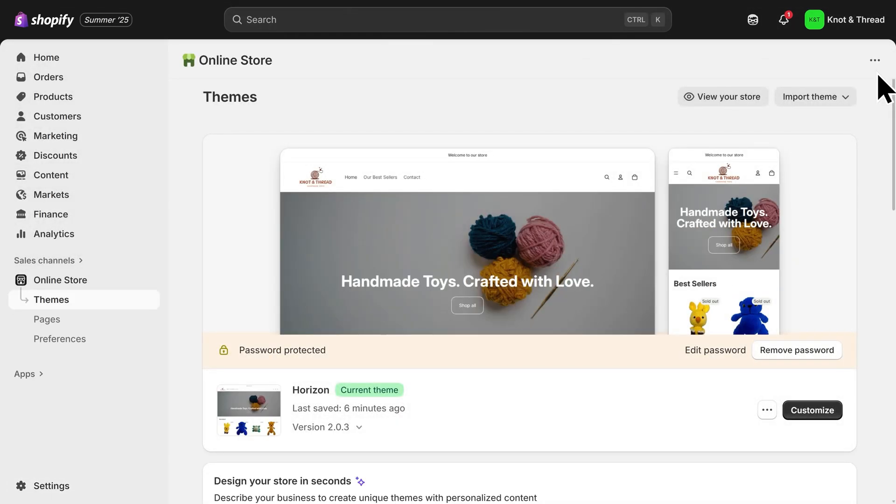
click(797, 354)
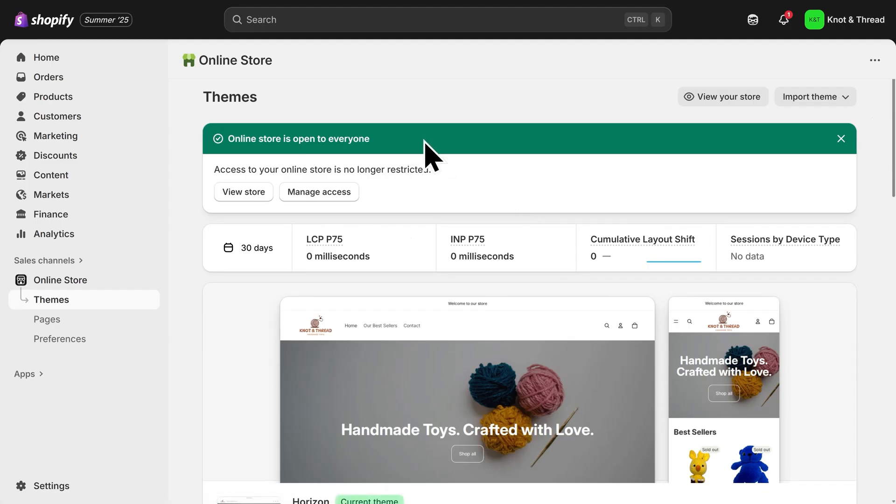
- View the live store and examine its home page from the hero banner down to the custom order form
click(724, 99)
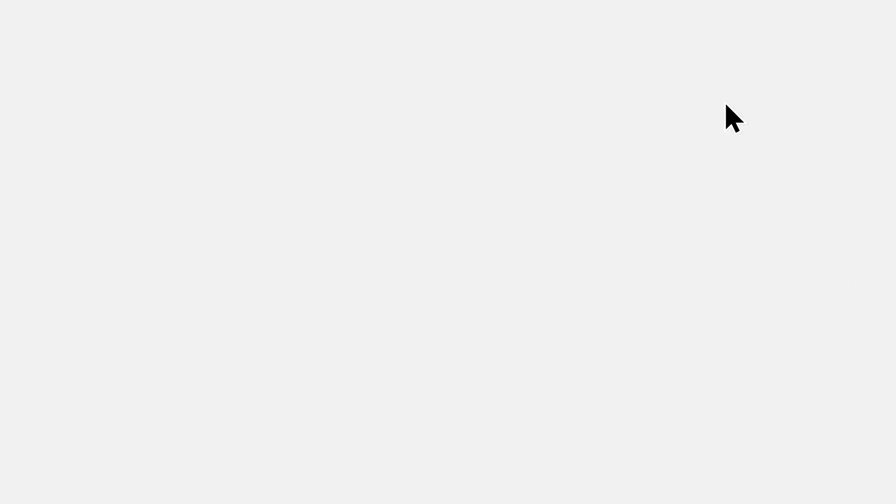
scroll(445, 252, down, 2)
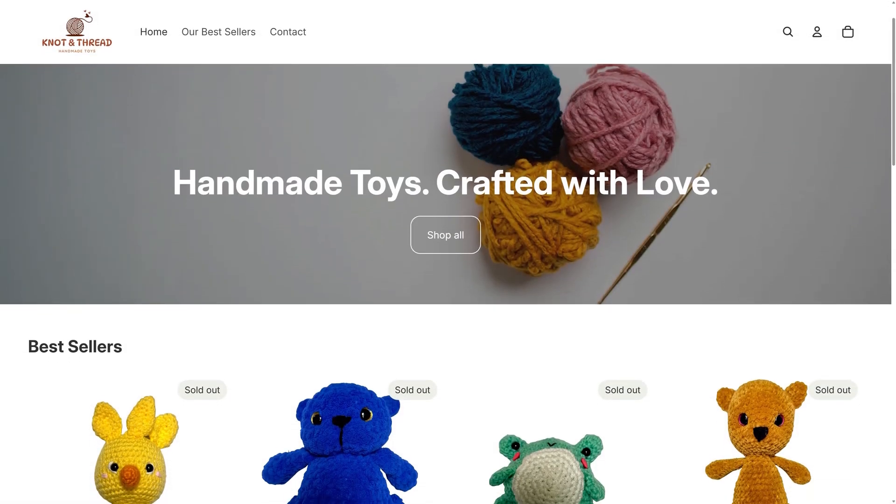
scroll(445, 252, down, 3)
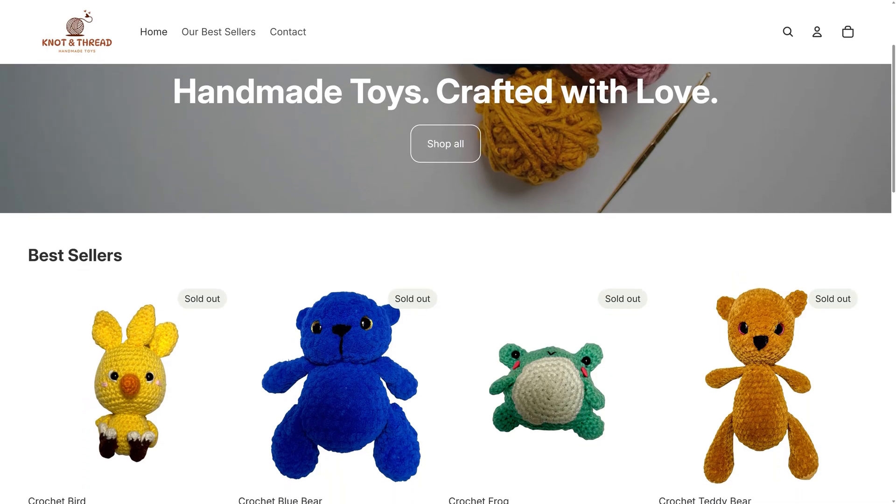
scroll(446, 252, down, 3)
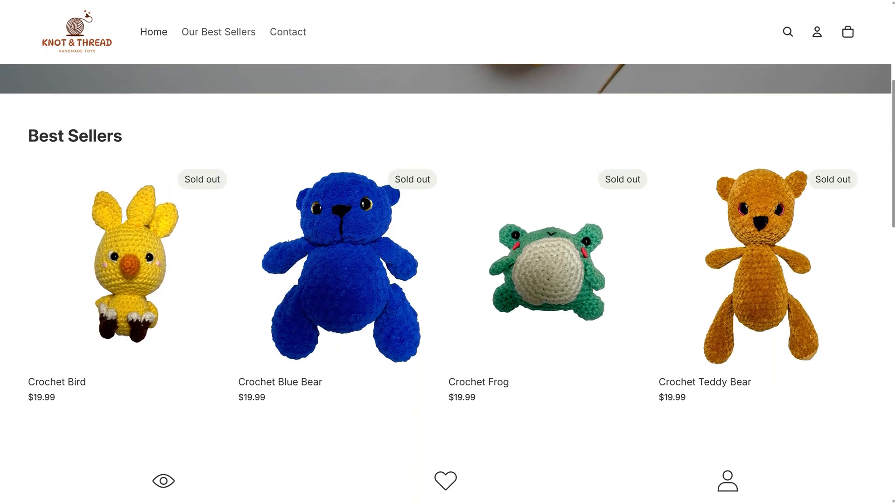
scroll(446, 252, down, 3)
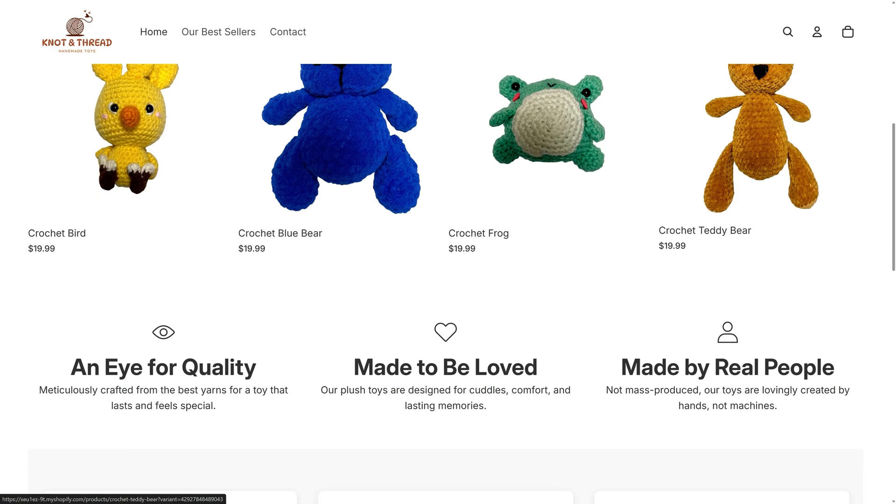
scroll(446, 252, down, 3)
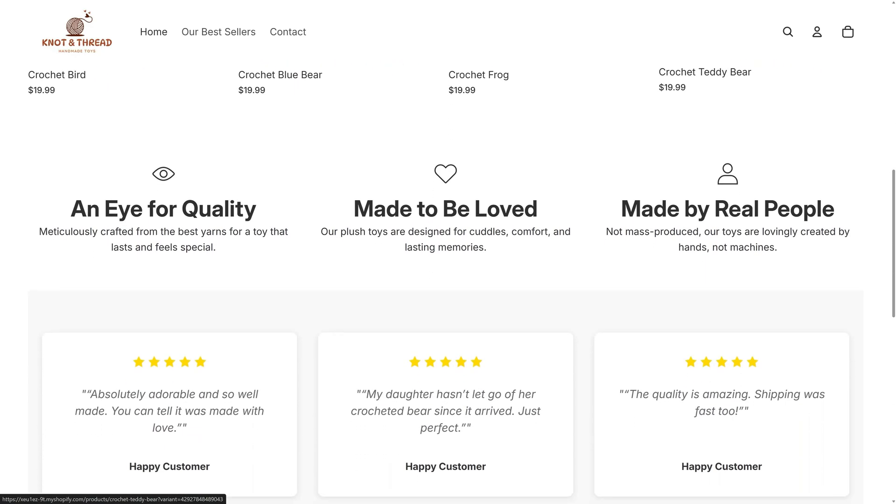
scroll(446, 252, down, 3)
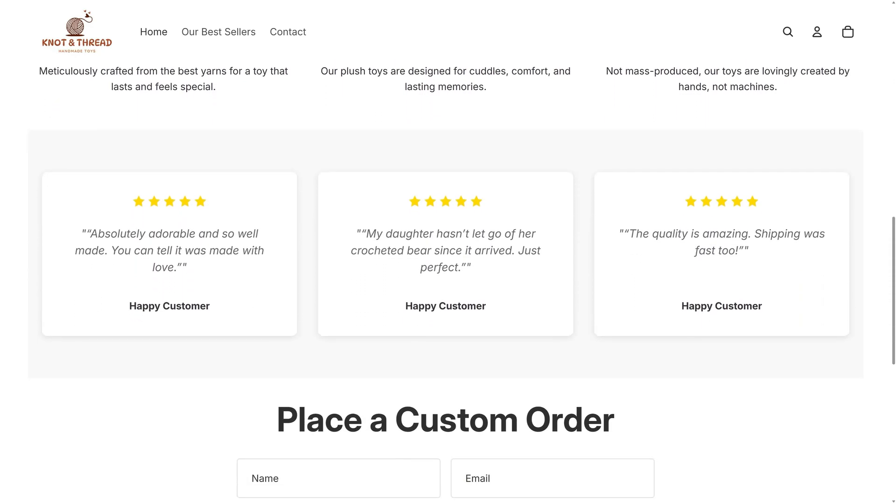
scroll(445, 252, down, 3)
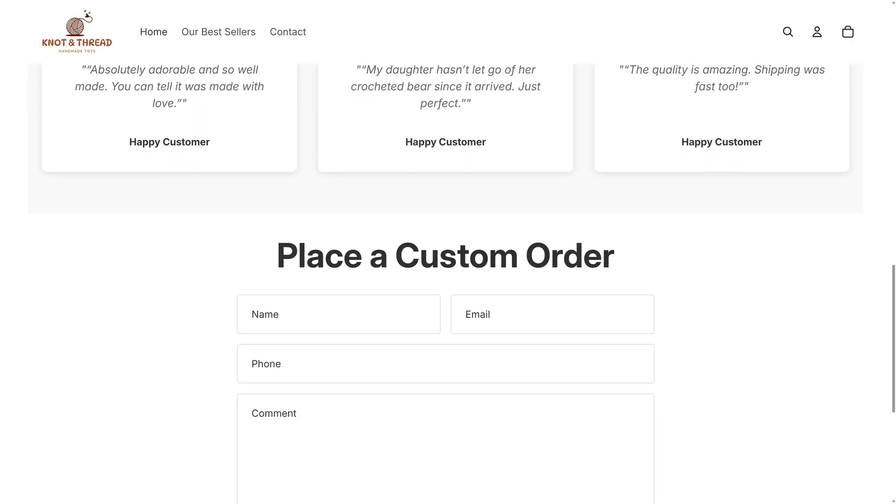